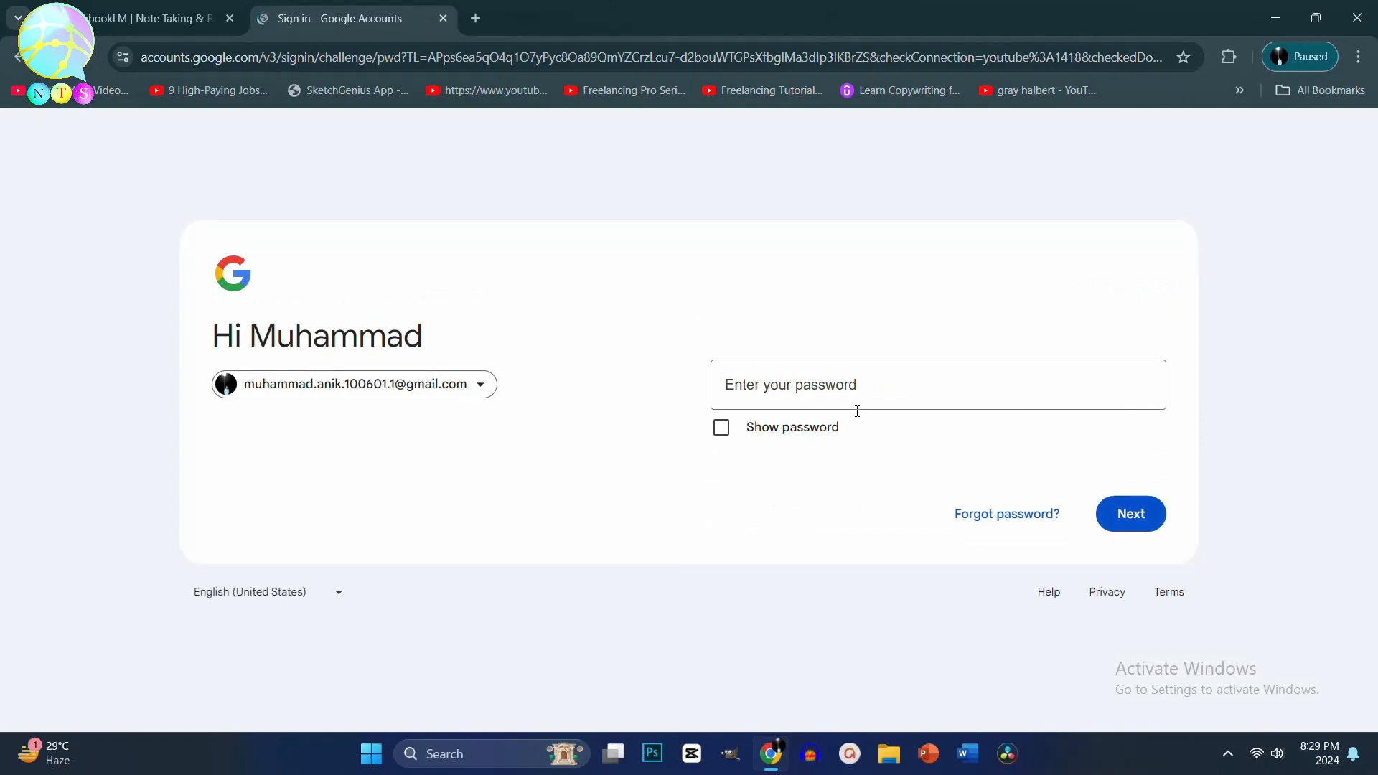
# Sign in with the account password and accept the NotebookLM welcome notice without opting into email updates.
pyautogui.click(856, 393)
pyautogui.write('••••')
pyautogui.press('Return')
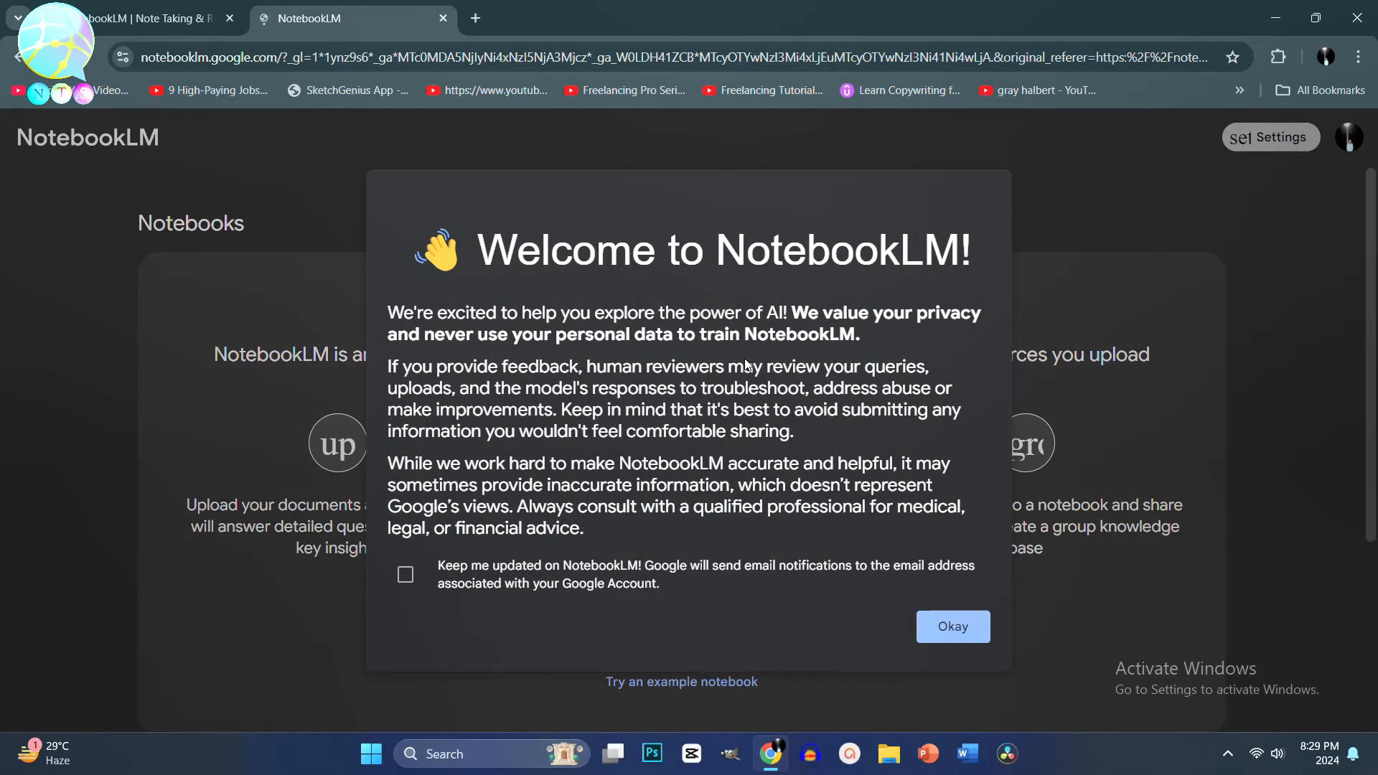
pyautogui.click(951, 628)
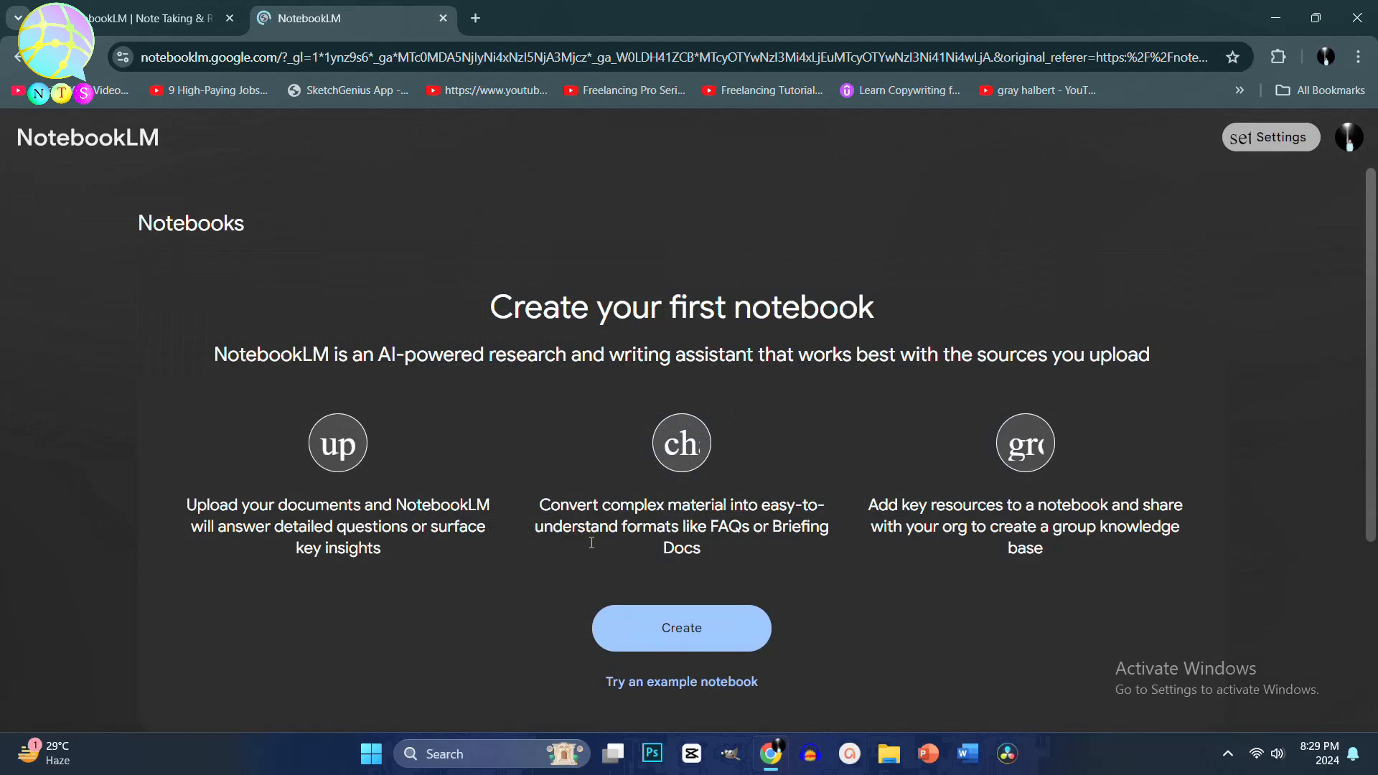
# Look over the Notebooks home page and create a new notebook.
pyautogui.scroll(-3, 781, 506)
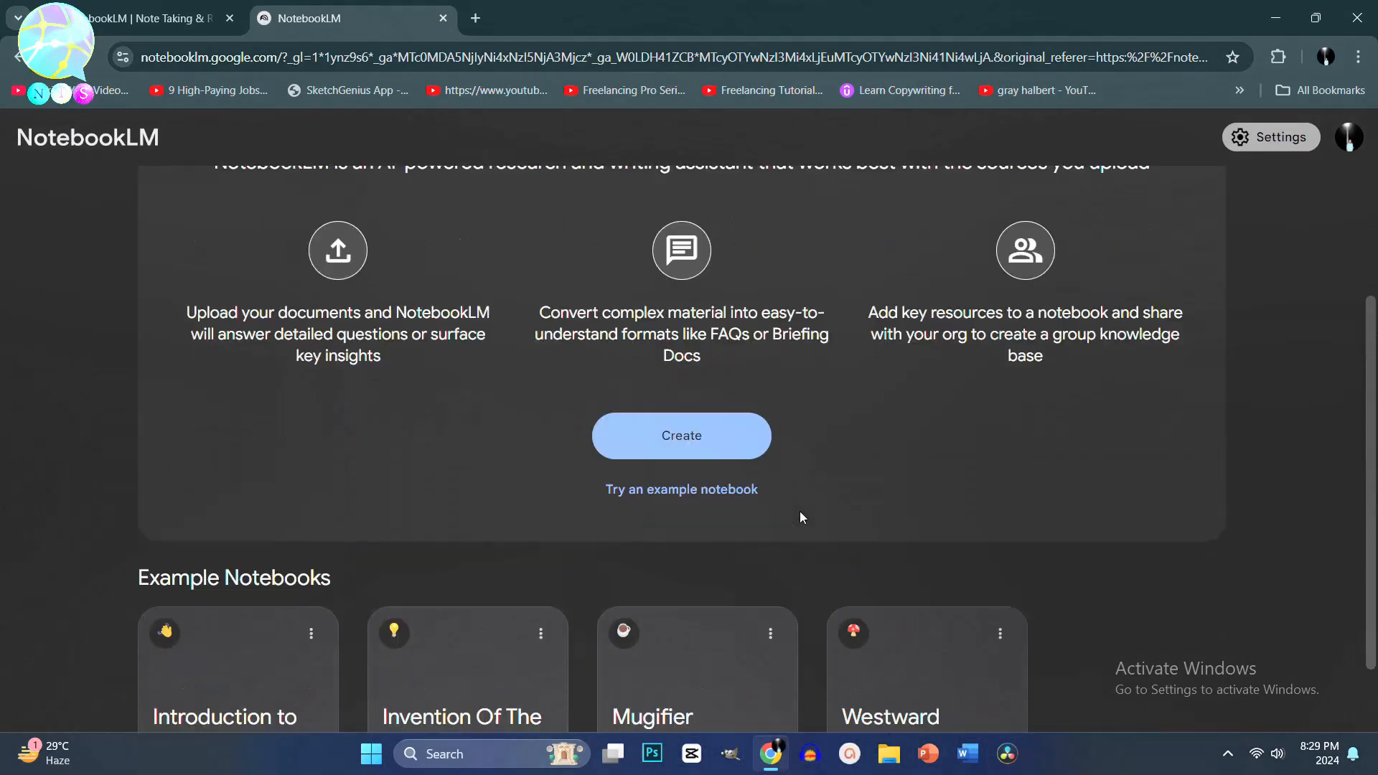
pyautogui.scroll(3, 801, 517)
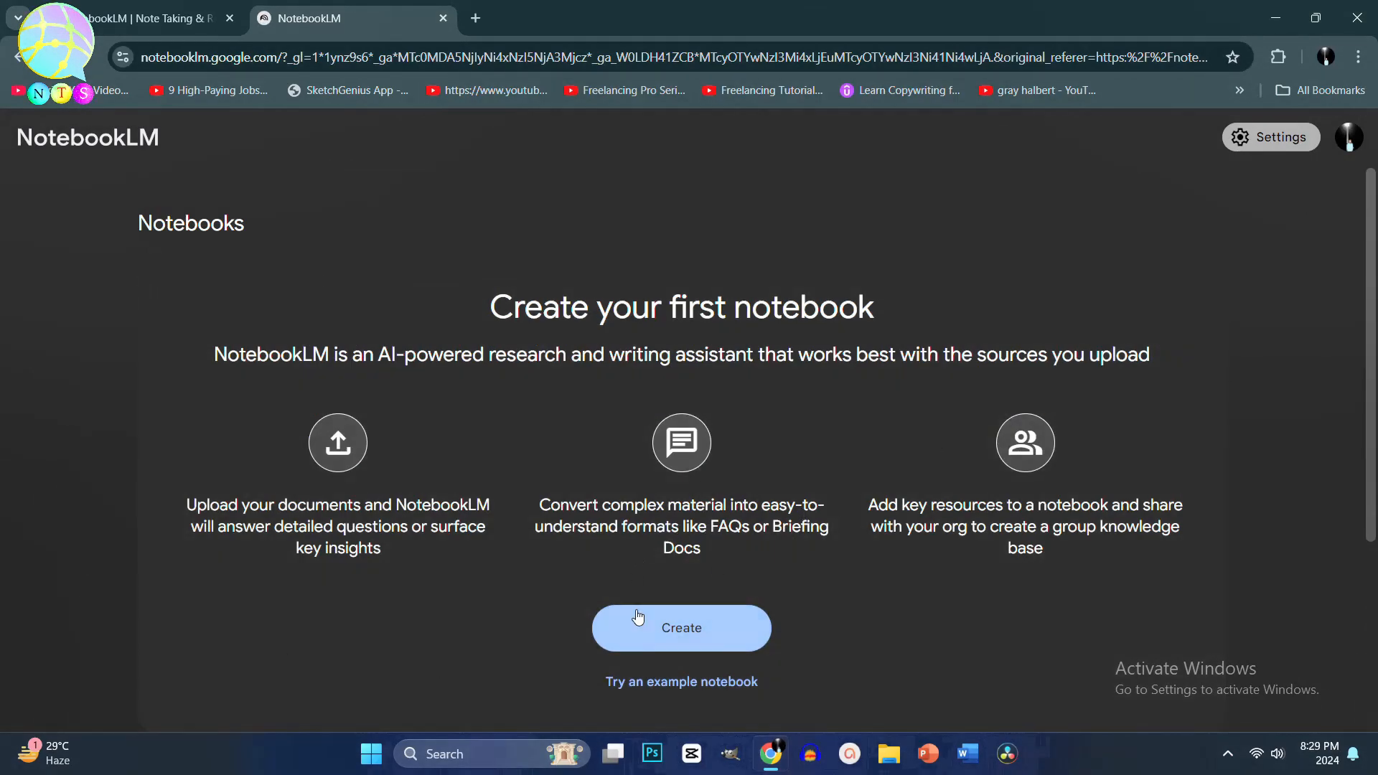
pyautogui.click(685, 638)
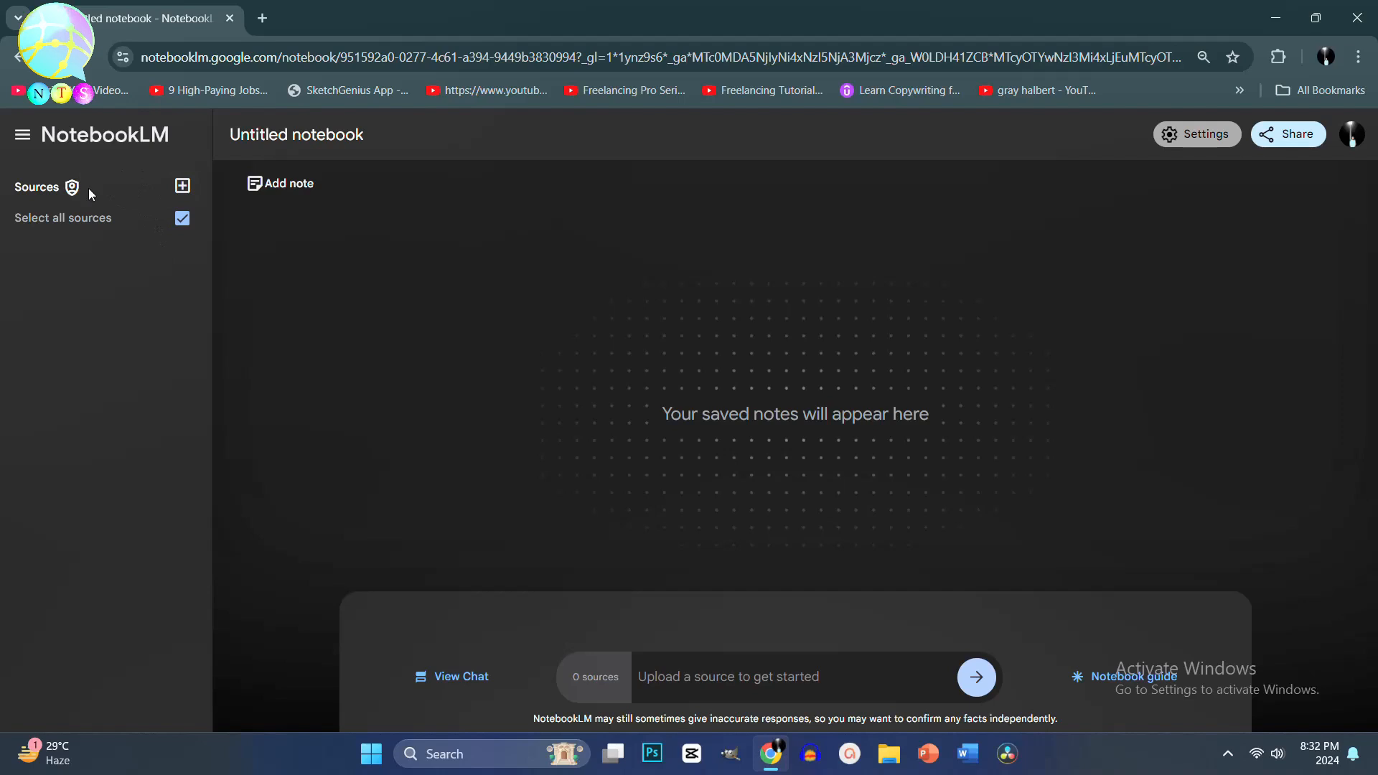
# Upload Atomic-Habits-.pdf from the Downloads folder as a source.
pyautogui.click(183, 188)
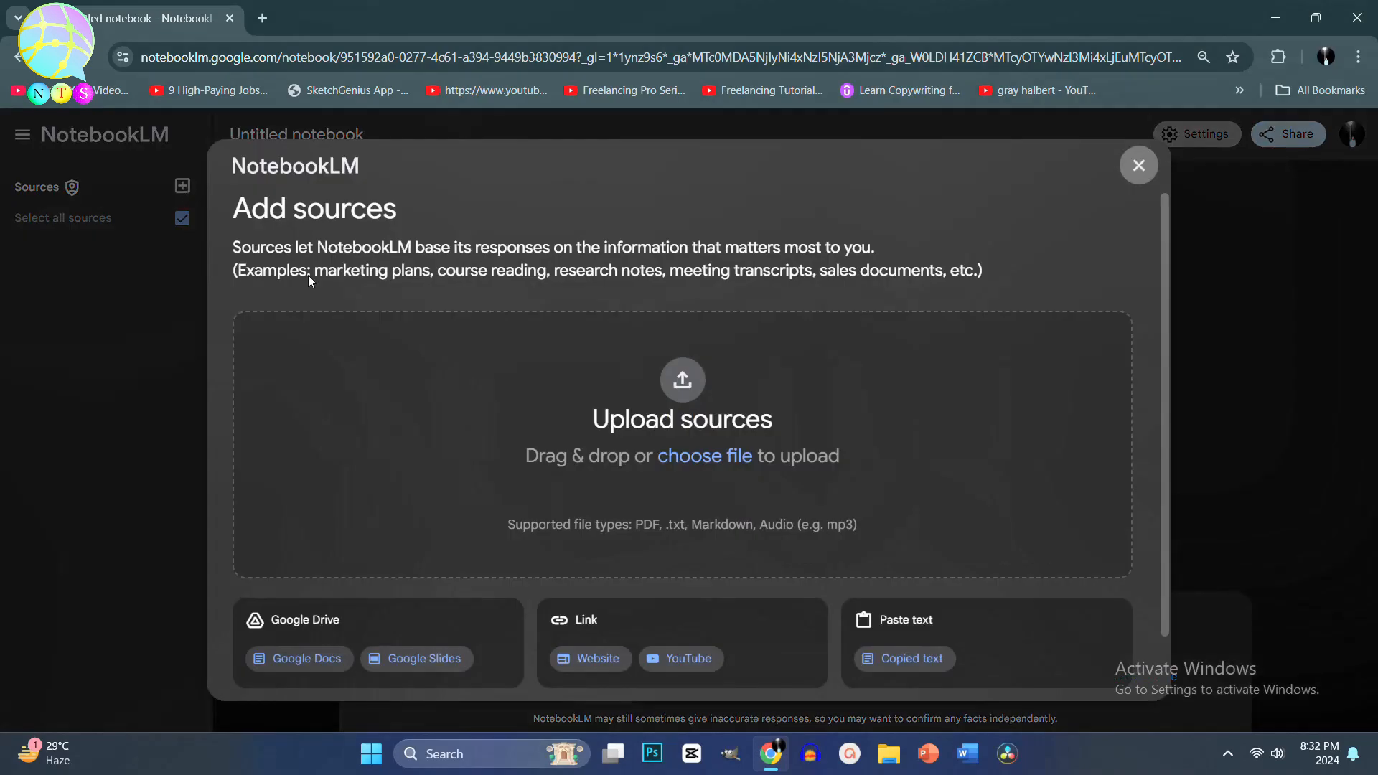
pyautogui.scroll(-1, 764, 490)
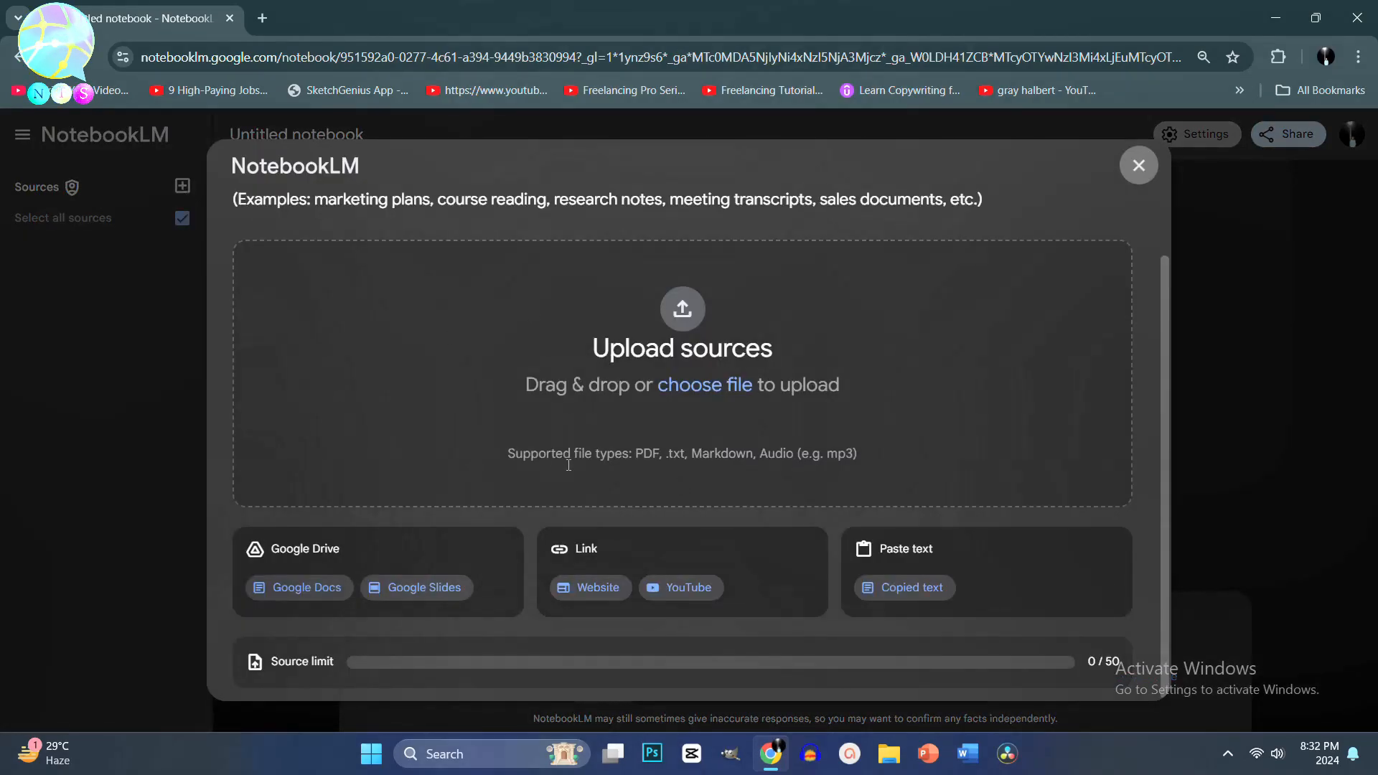
pyautogui.click(691, 386)
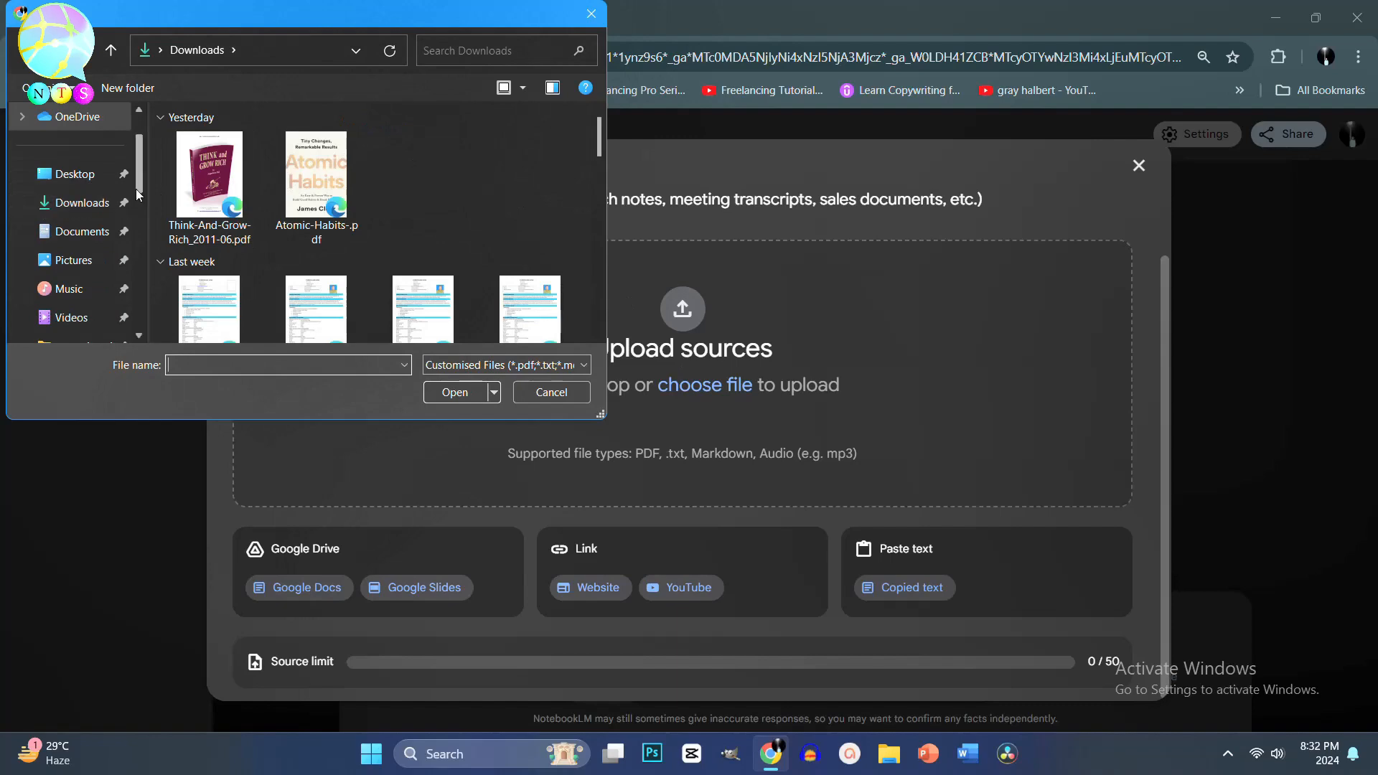
pyautogui.click(316, 180)
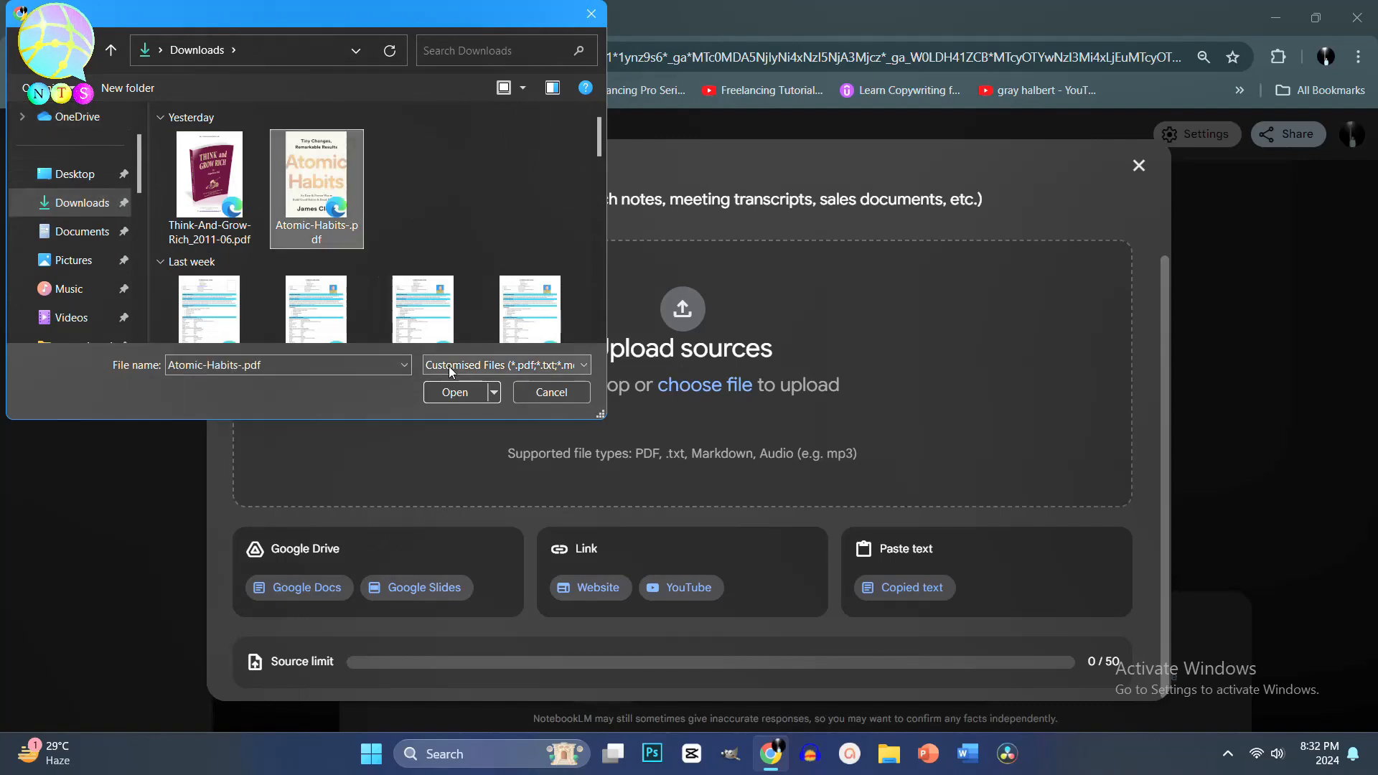
pyautogui.click(455, 393)
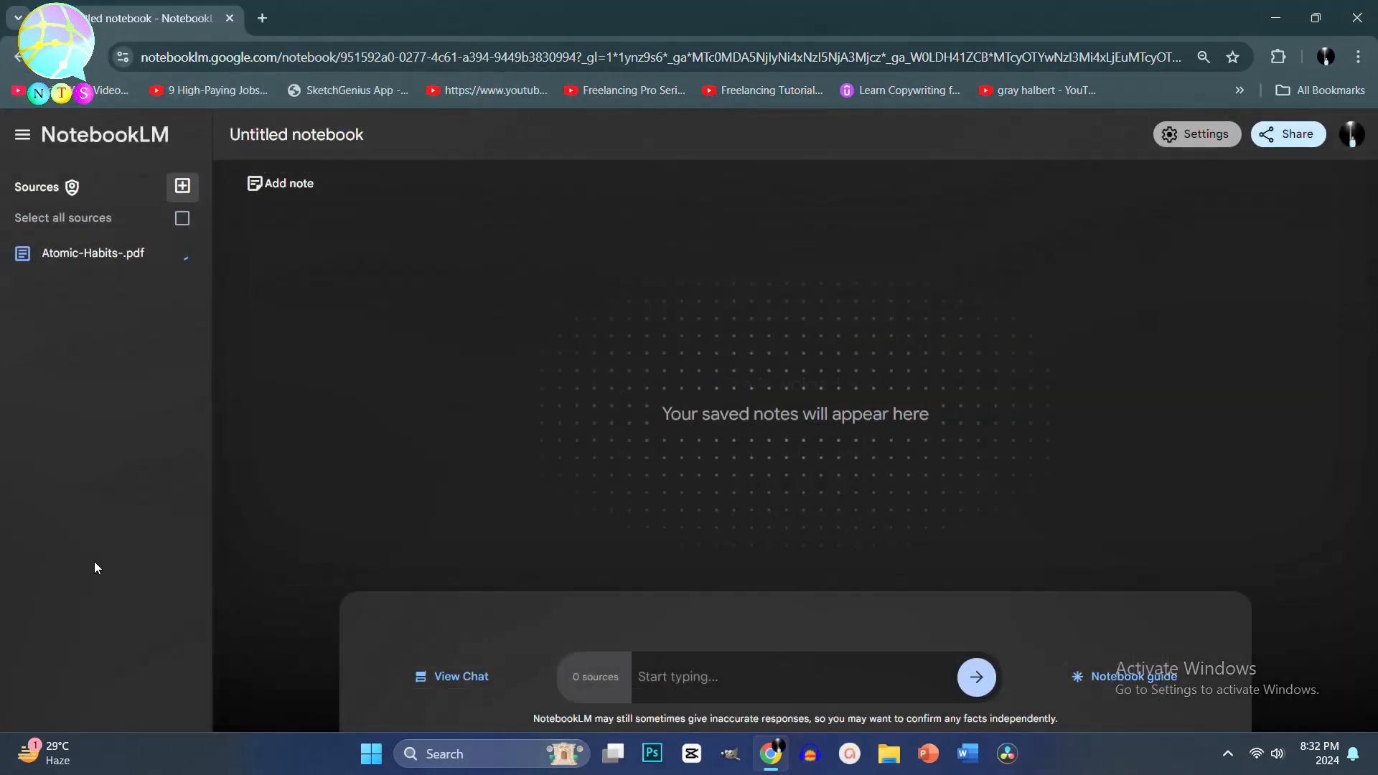
# Add the copied Atomic Habits summary as a pasted-text source, checking the pasted content before inserting it.
pyautogui.click(183, 186)
pyautogui.scroll(-1, 523, 411)
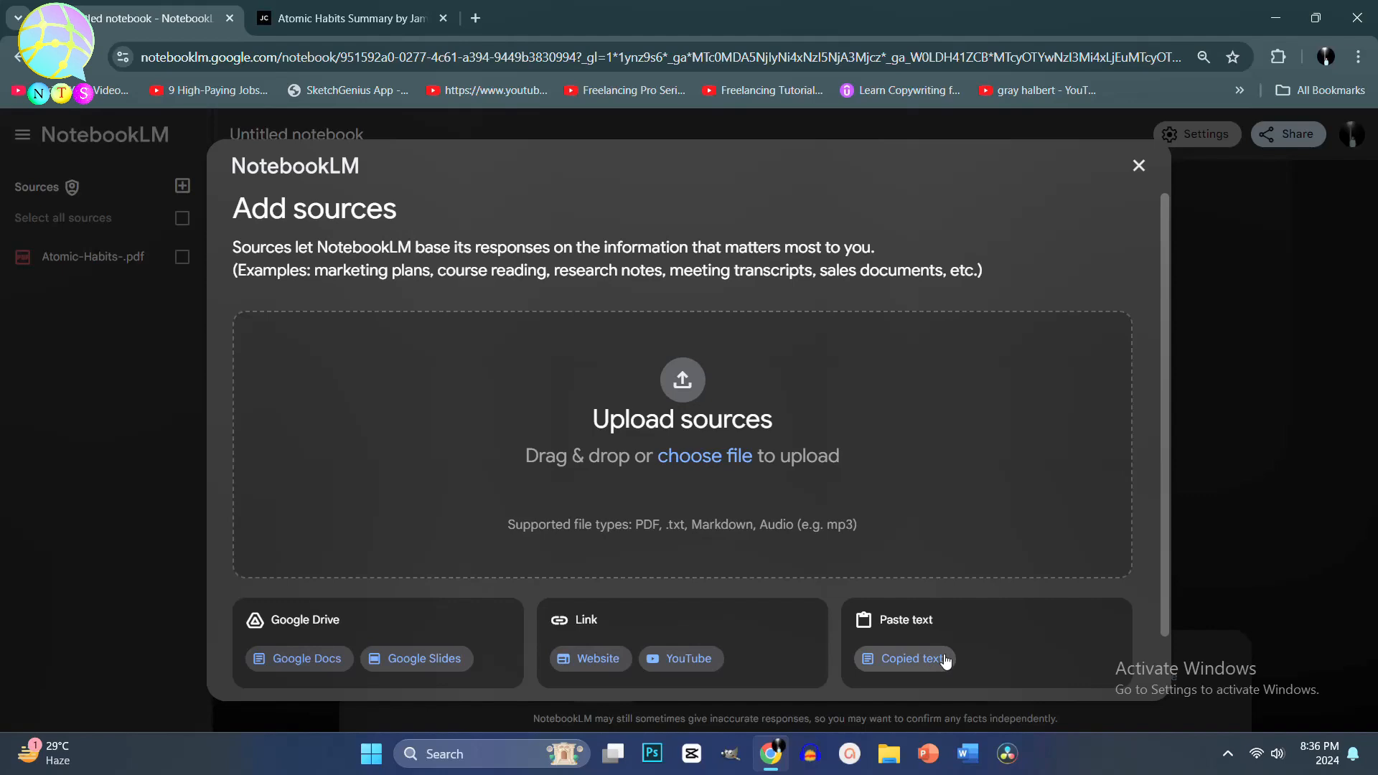
pyautogui.click(946, 661)
pyautogui.click(295, 407)
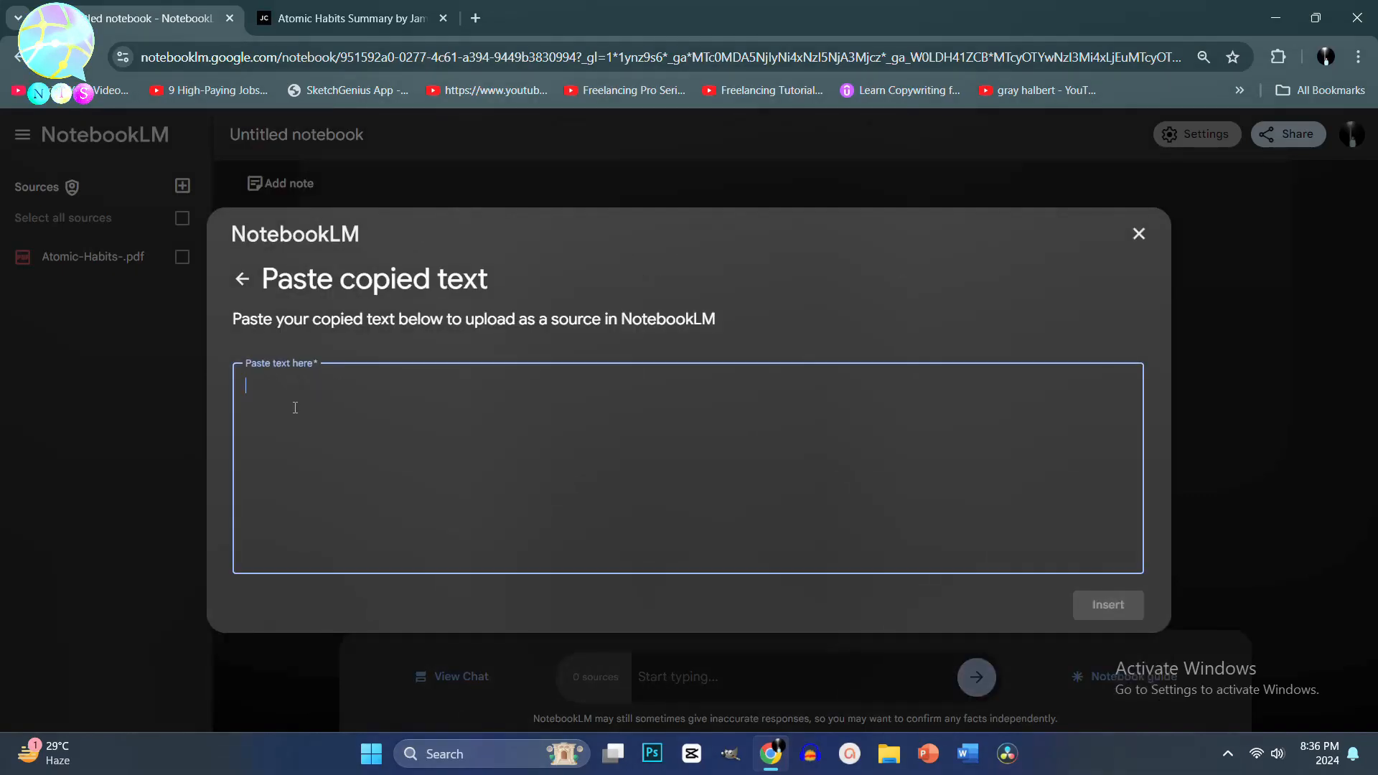
pyautogui.hotkey('ctrl', 'v')
pyautogui.scroll(20, 409, 465)
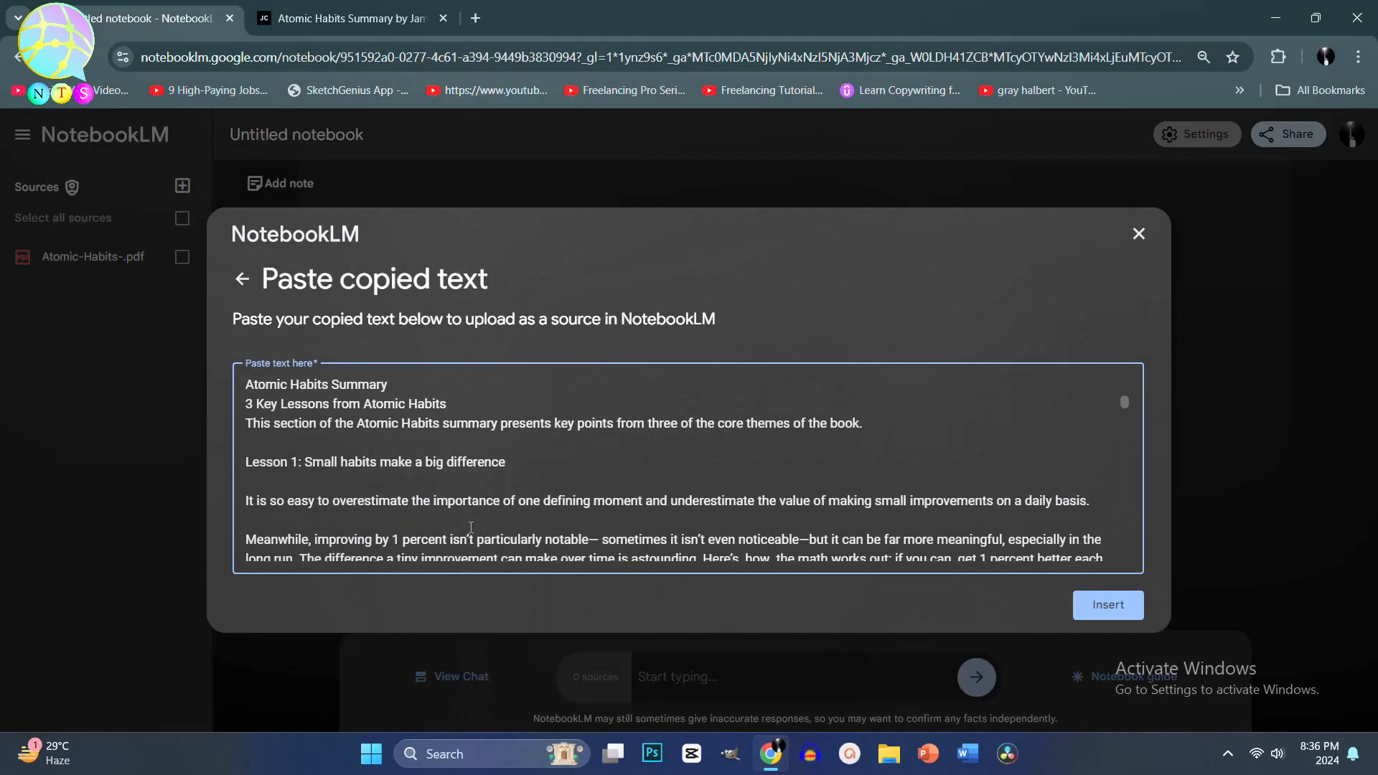
pyautogui.scroll(-5, 474, 514)
pyautogui.scroll(-20, 473, 514)
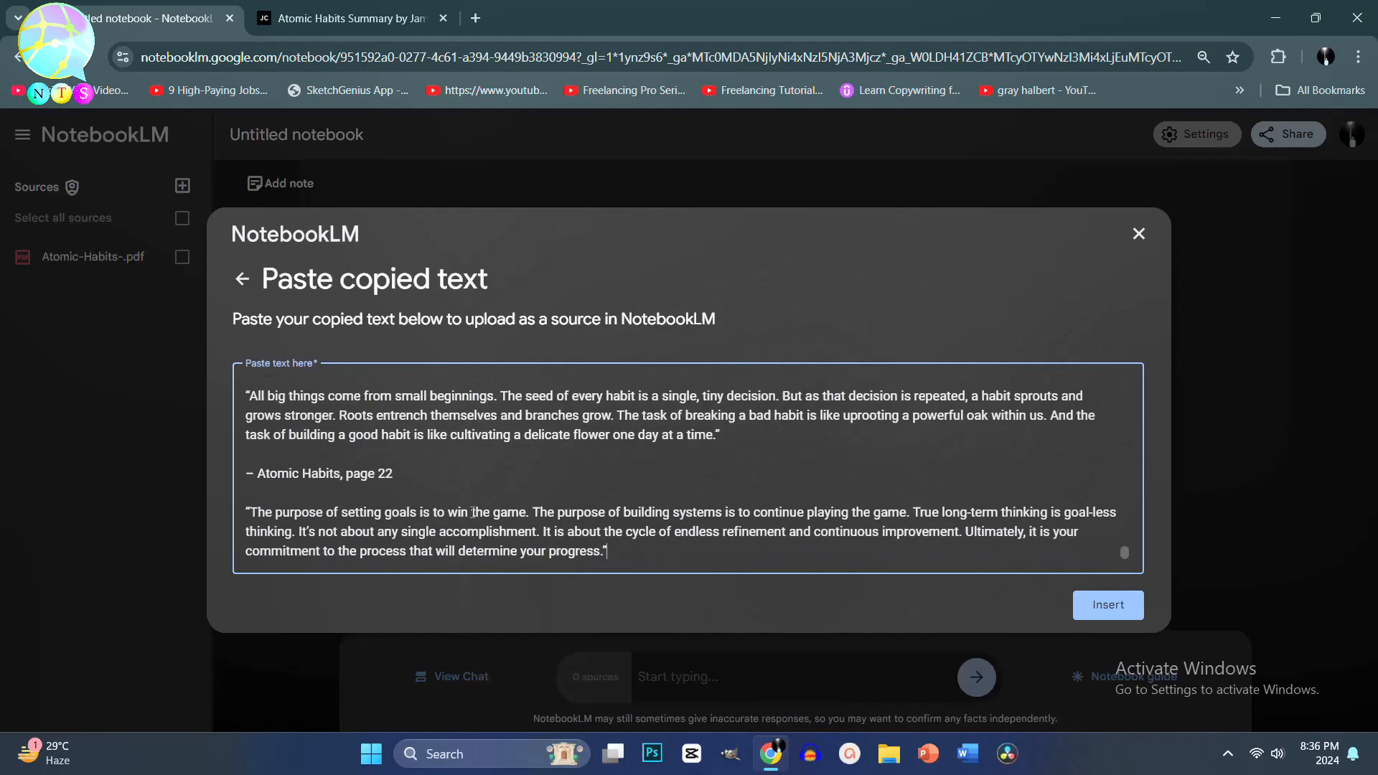
pyautogui.scroll(20, 477, 514)
pyautogui.scroll(3, 534, 513)
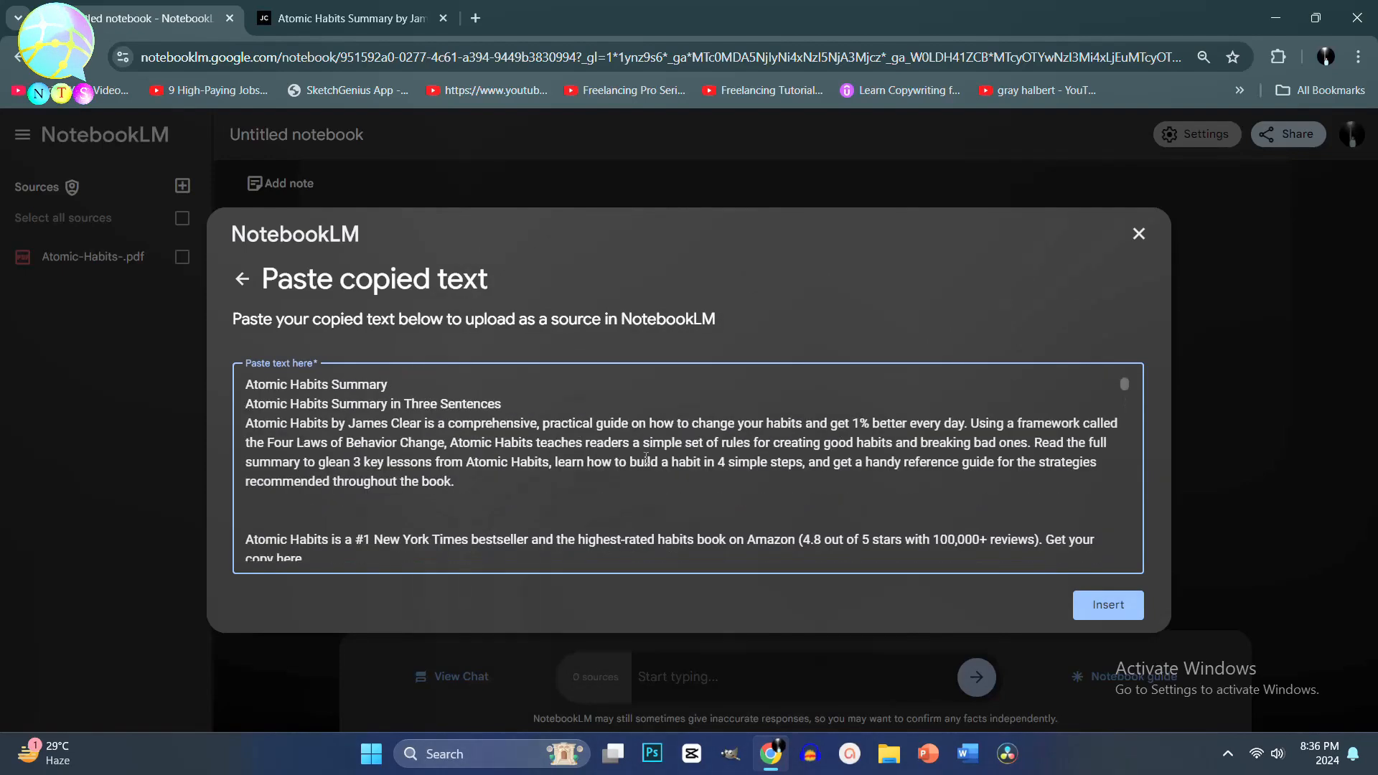
pyautogui.click(1107, 605)
# Rename the Pasted Text source as Atomic Habits.
pyautogui.click(22, 302)
pyautogui.click(65, 386)
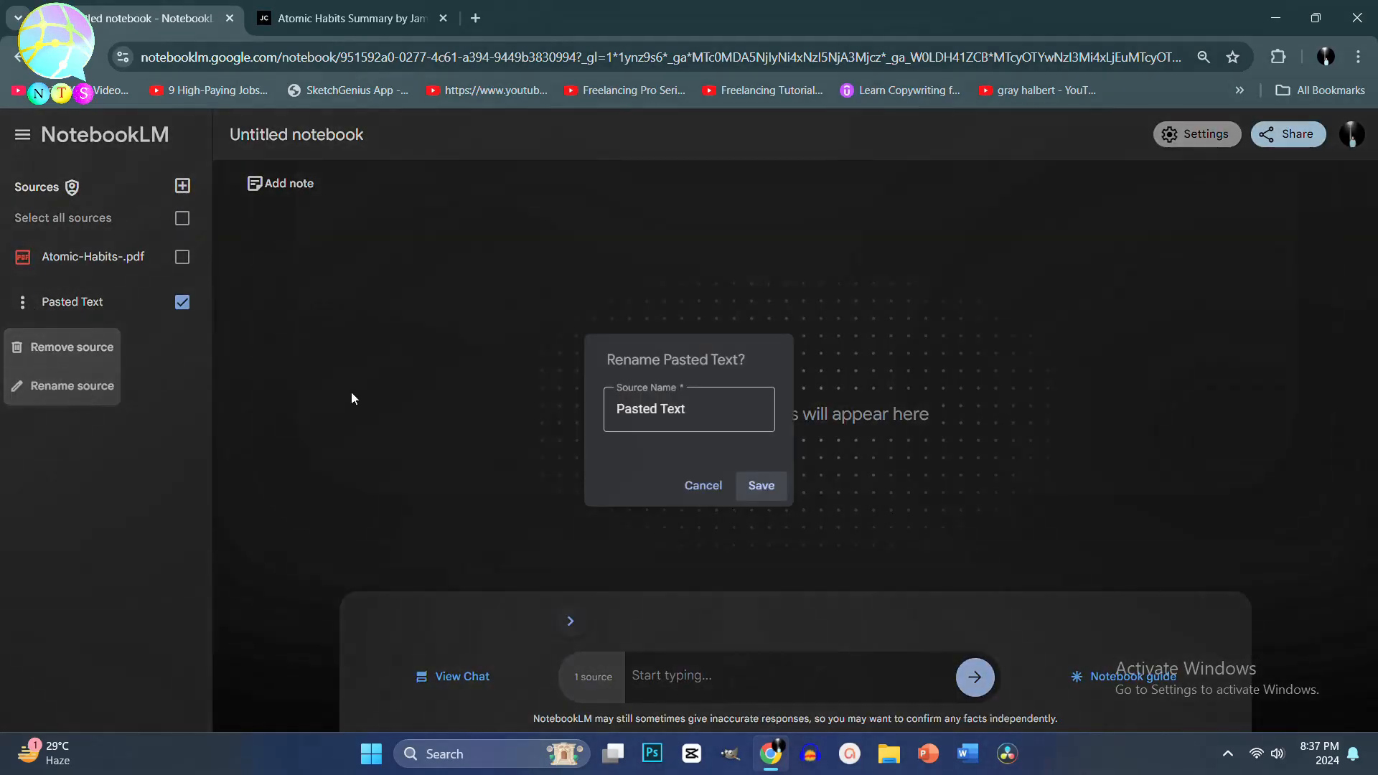
pyautogui.doubleClick(653, 408)
pyautogui.hotkey('ctrl', 'a')
pyautogui.write('A')
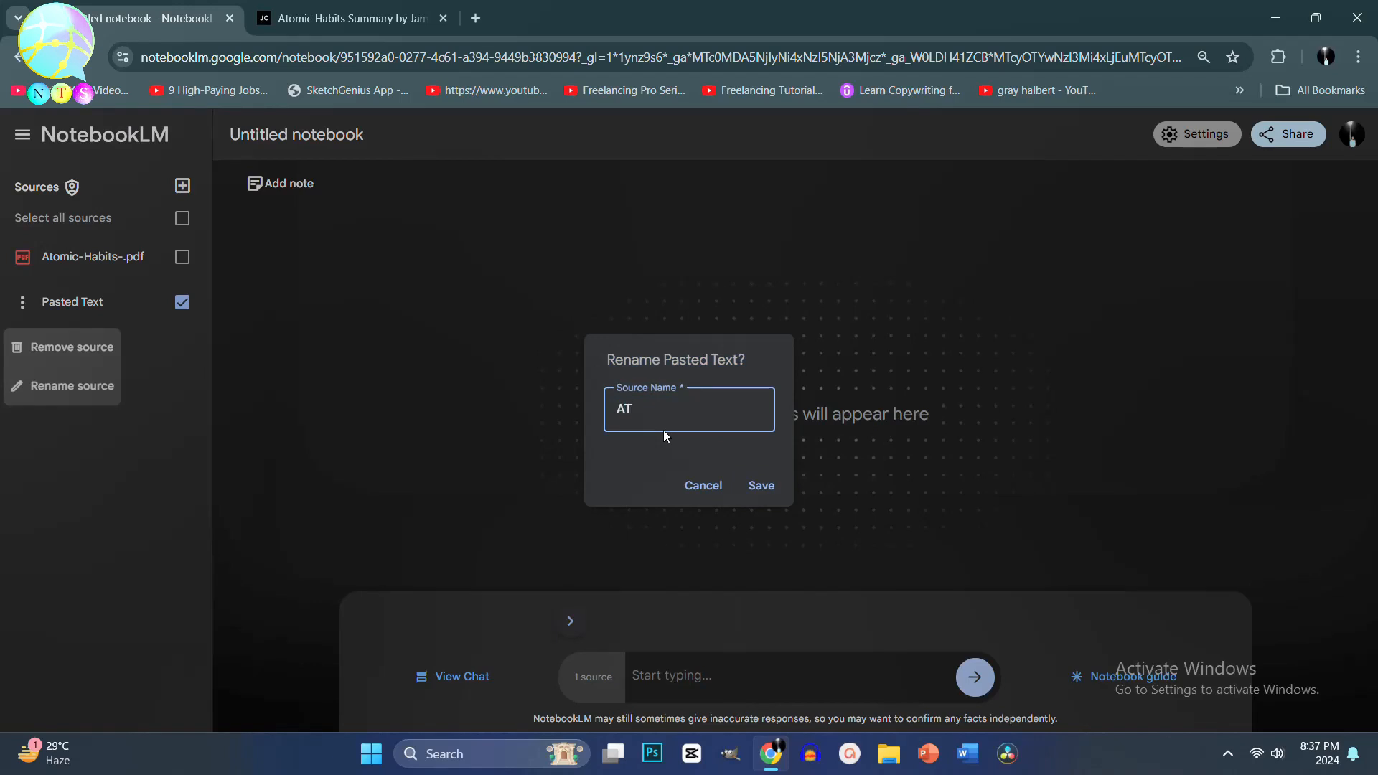
pyautogui.write('tomic Habits')
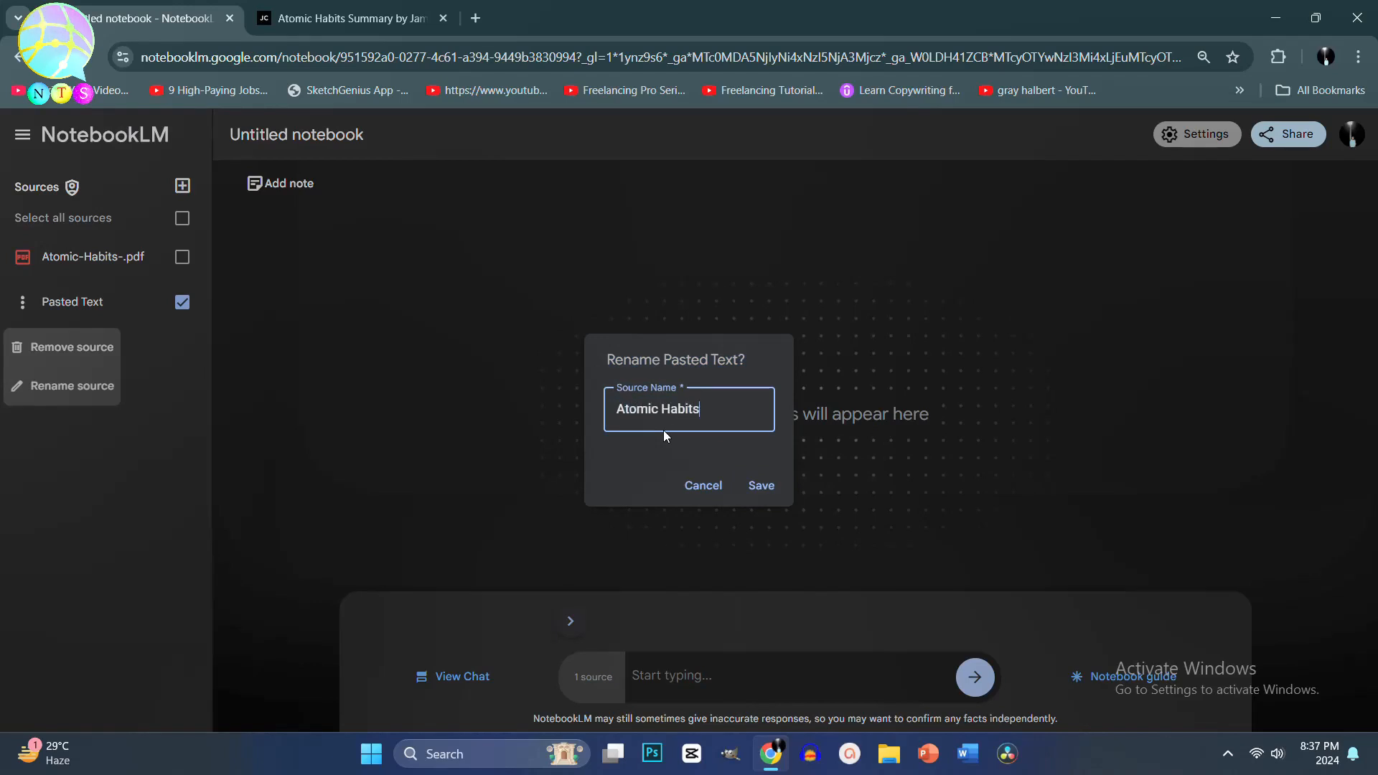
pyautogui.click(753, 485)
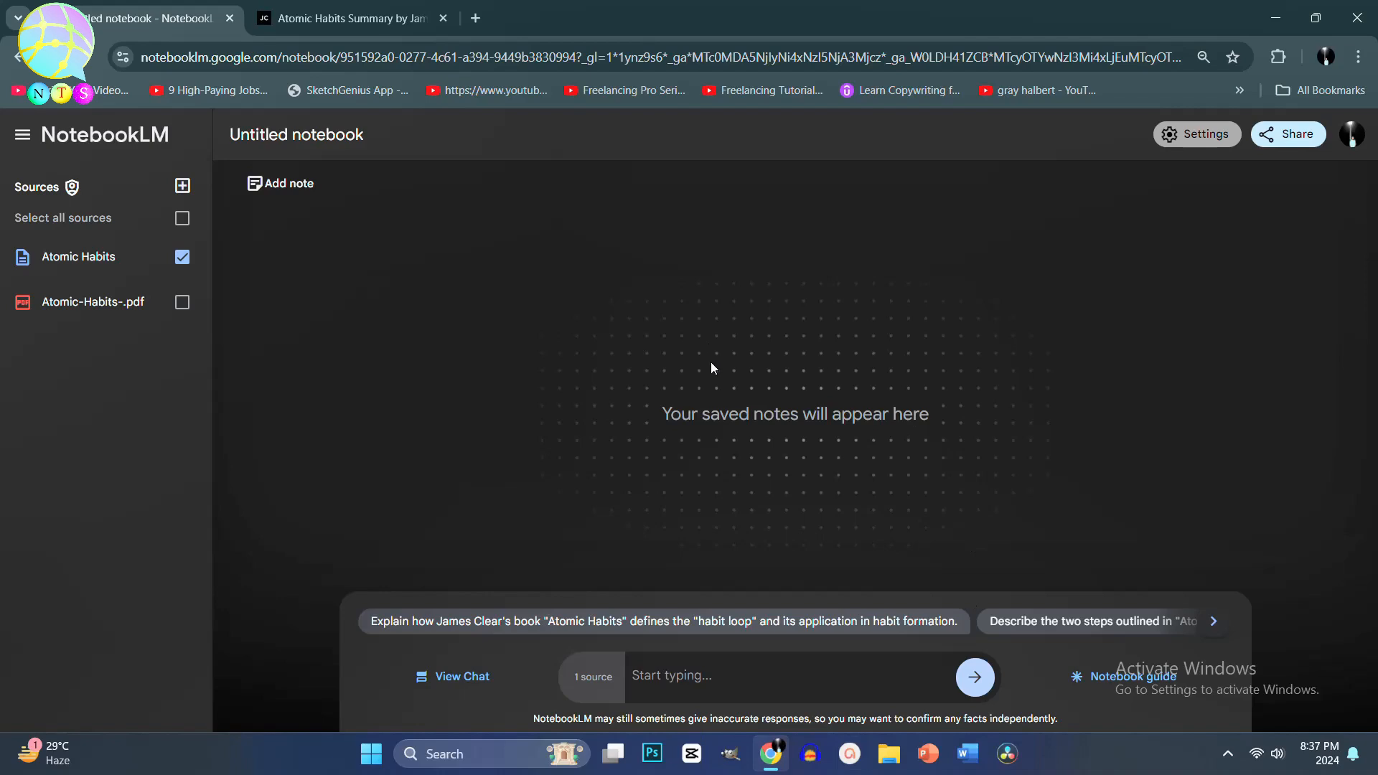
pyautogui.click(181, 186)
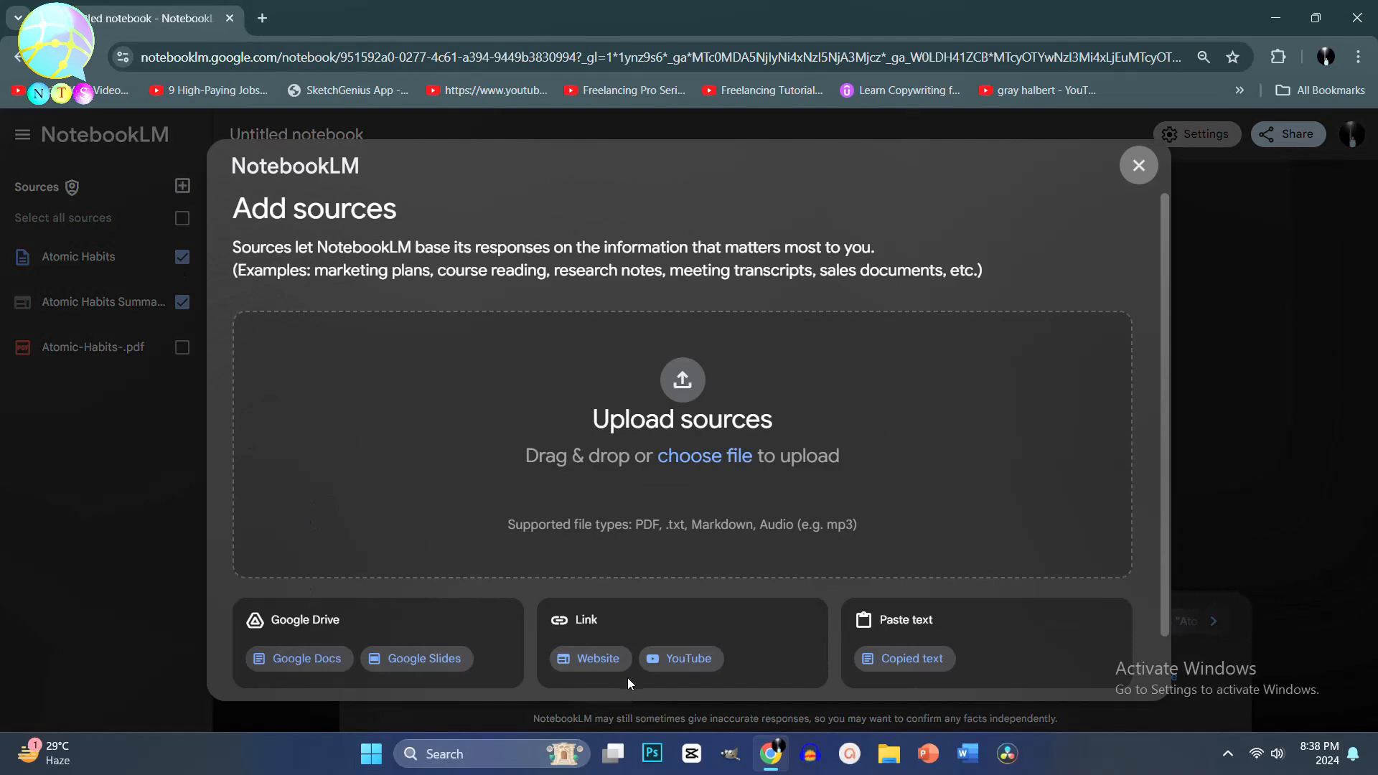
pyautogui.click(676, 670)
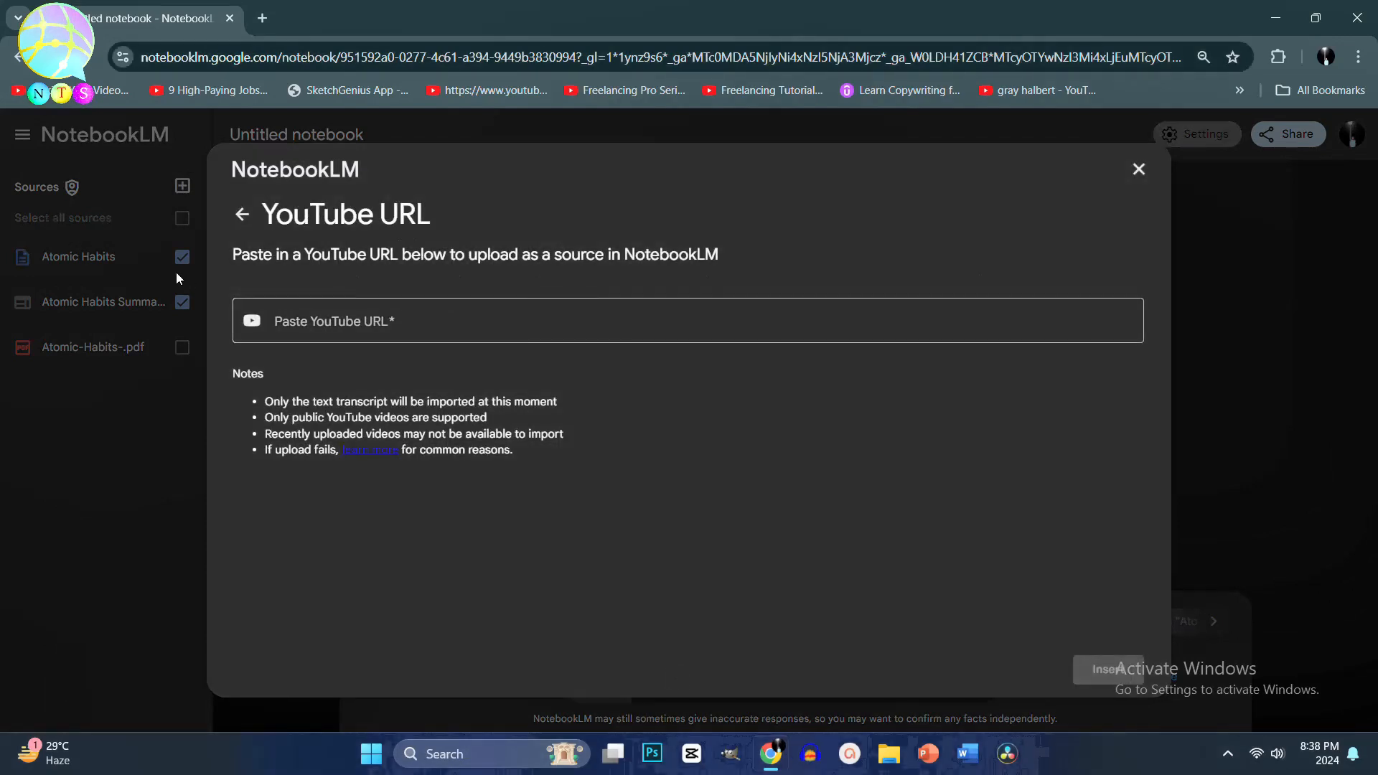
pyautogui.click(390, 320)
pyautogui.write('https://www.youtube.com/watch?v=s9uDVVWN_ZE')
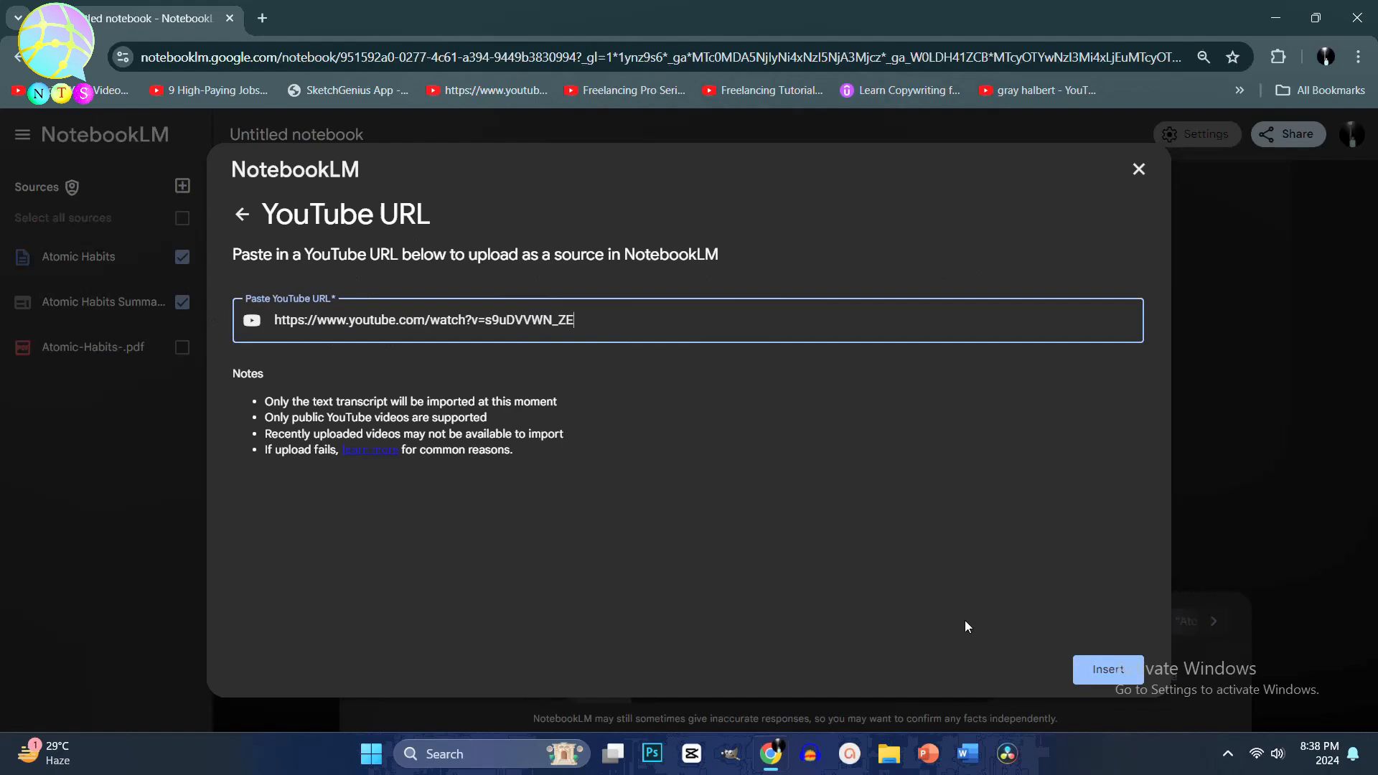
pyautogui.click(1124, 677)
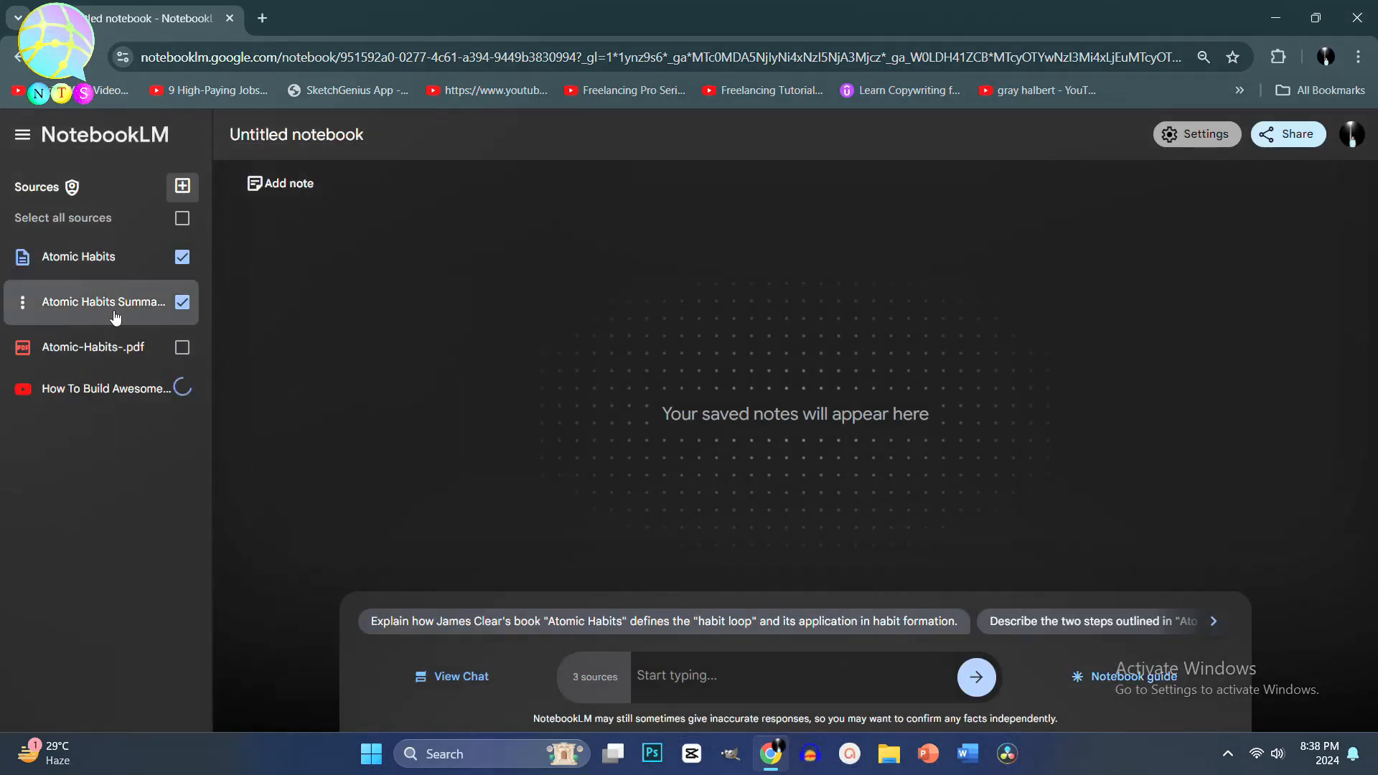
# Add the Google Docs file "note" from My Drive as a source.
pyautogui.click(188, 189)
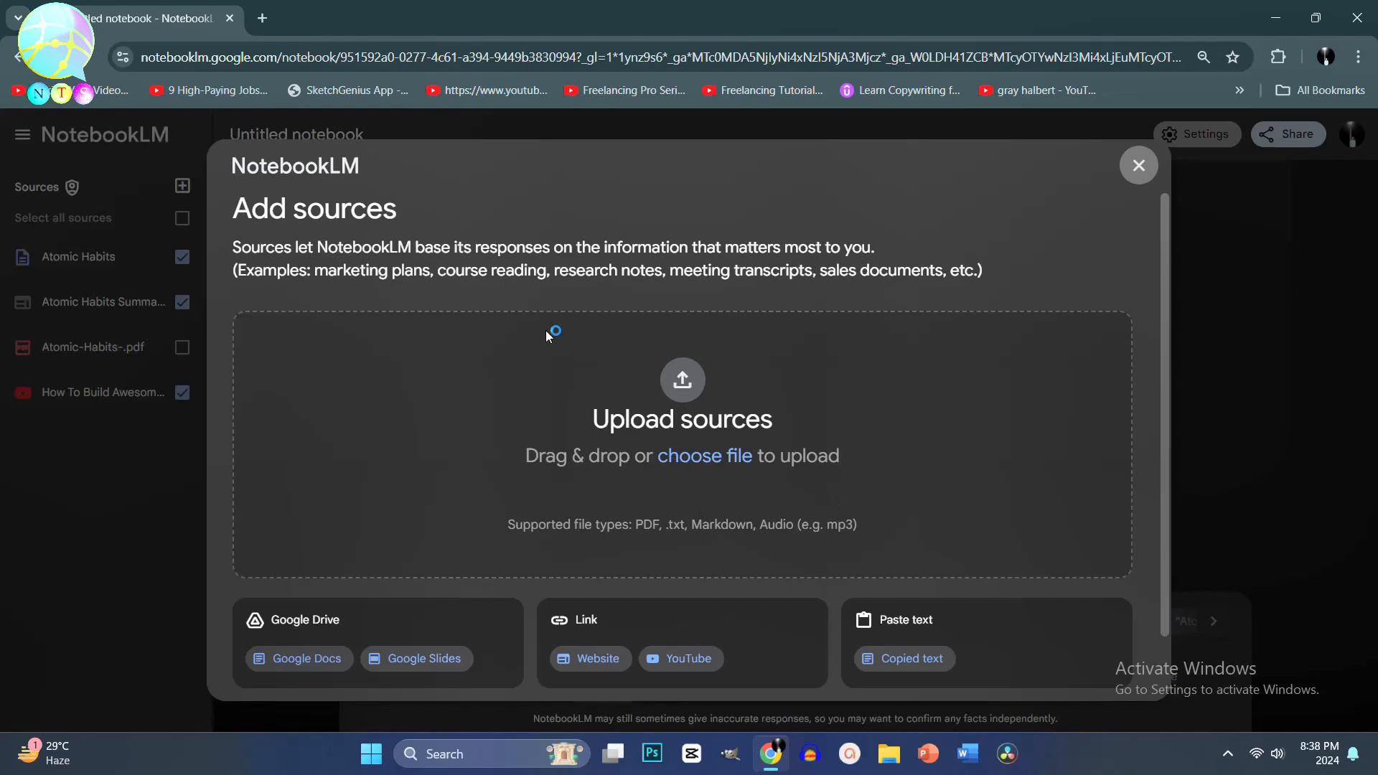
pyautogui.click(305, 659)
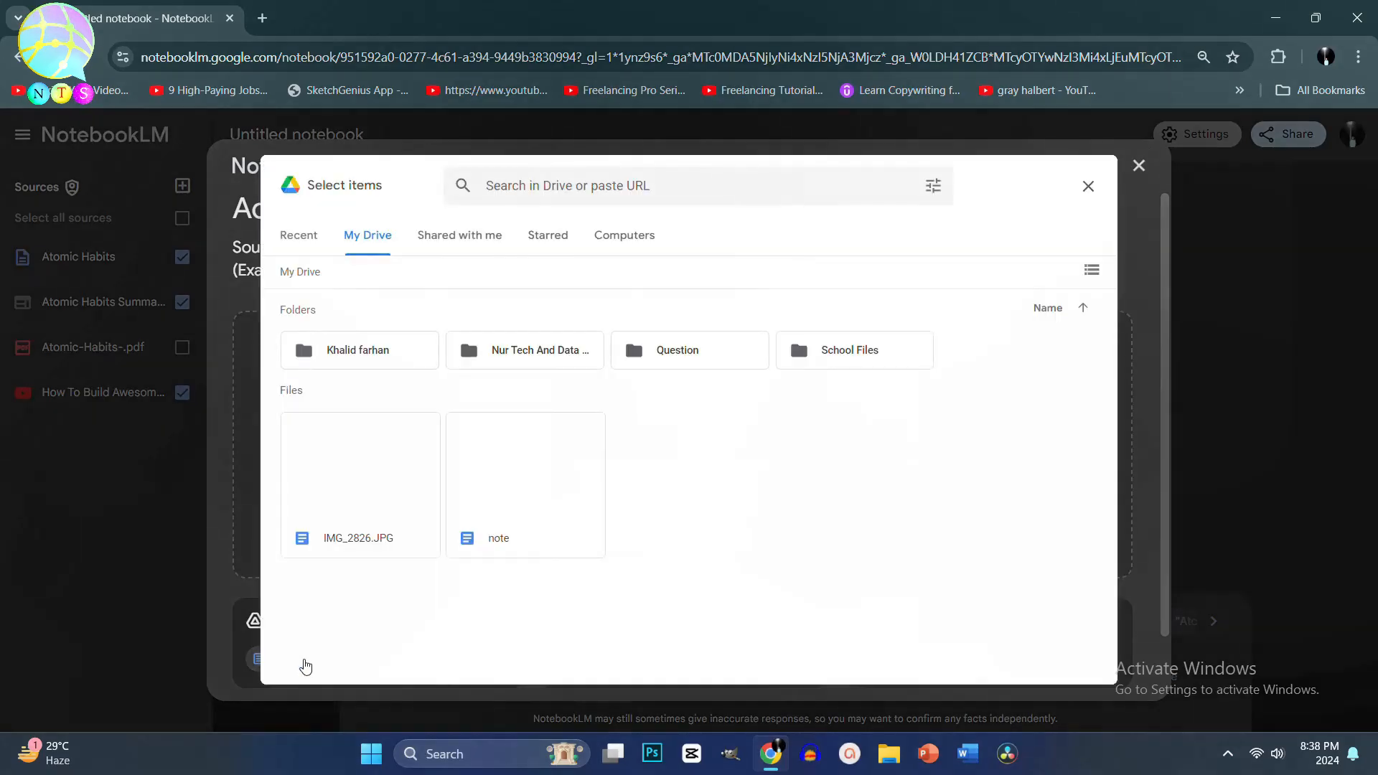
pyautogui.click(538, 509)
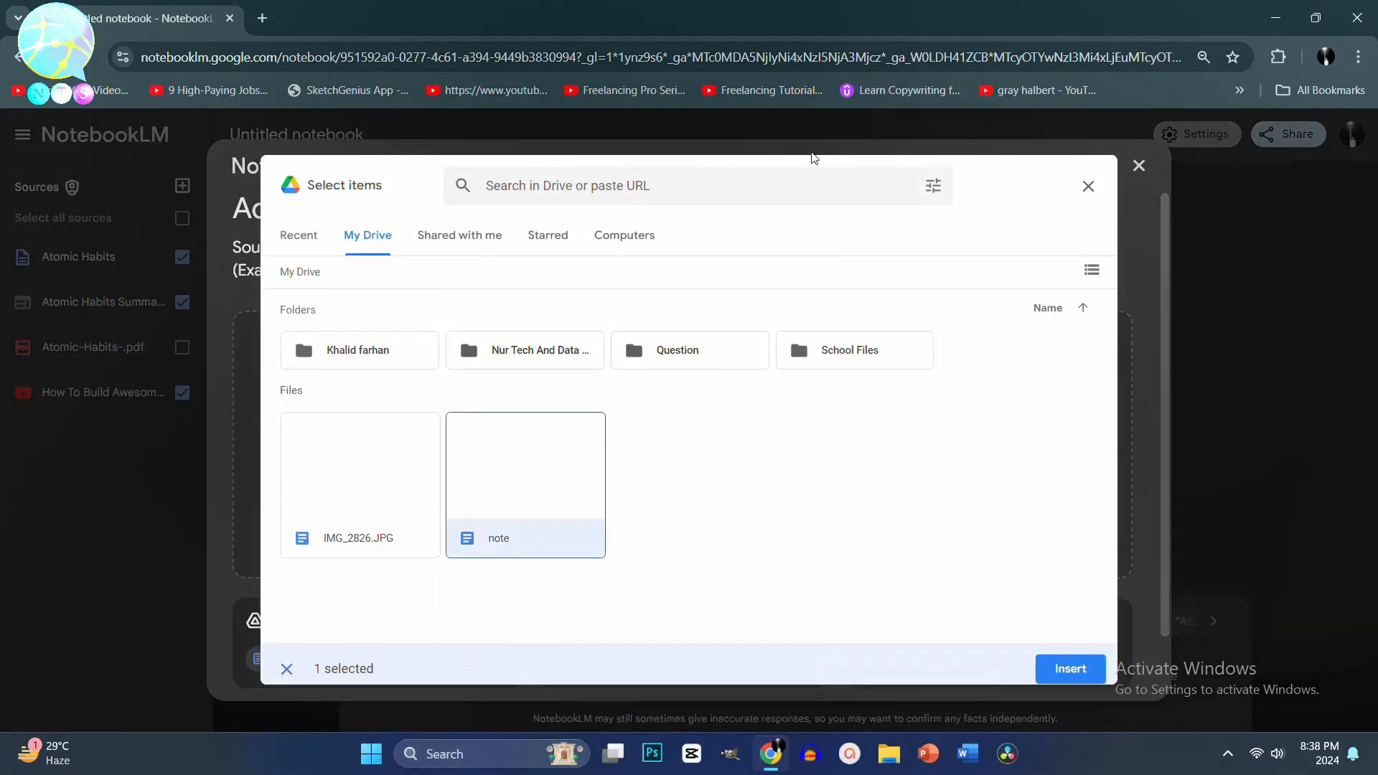
pyautogui.click(1080, 665)
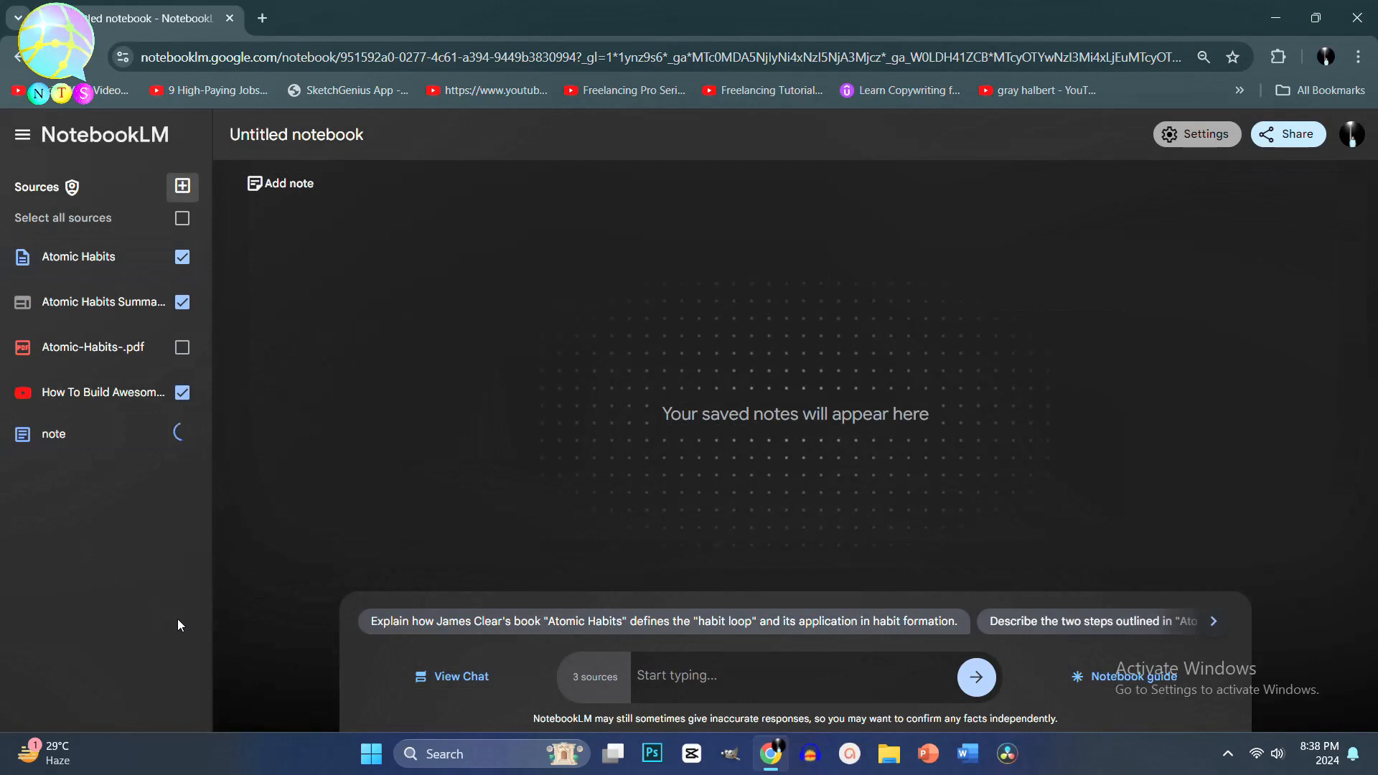
# Toggle all sources on and off, leaving only the YouTube video source selected.
pyautogui.click(182, 218)
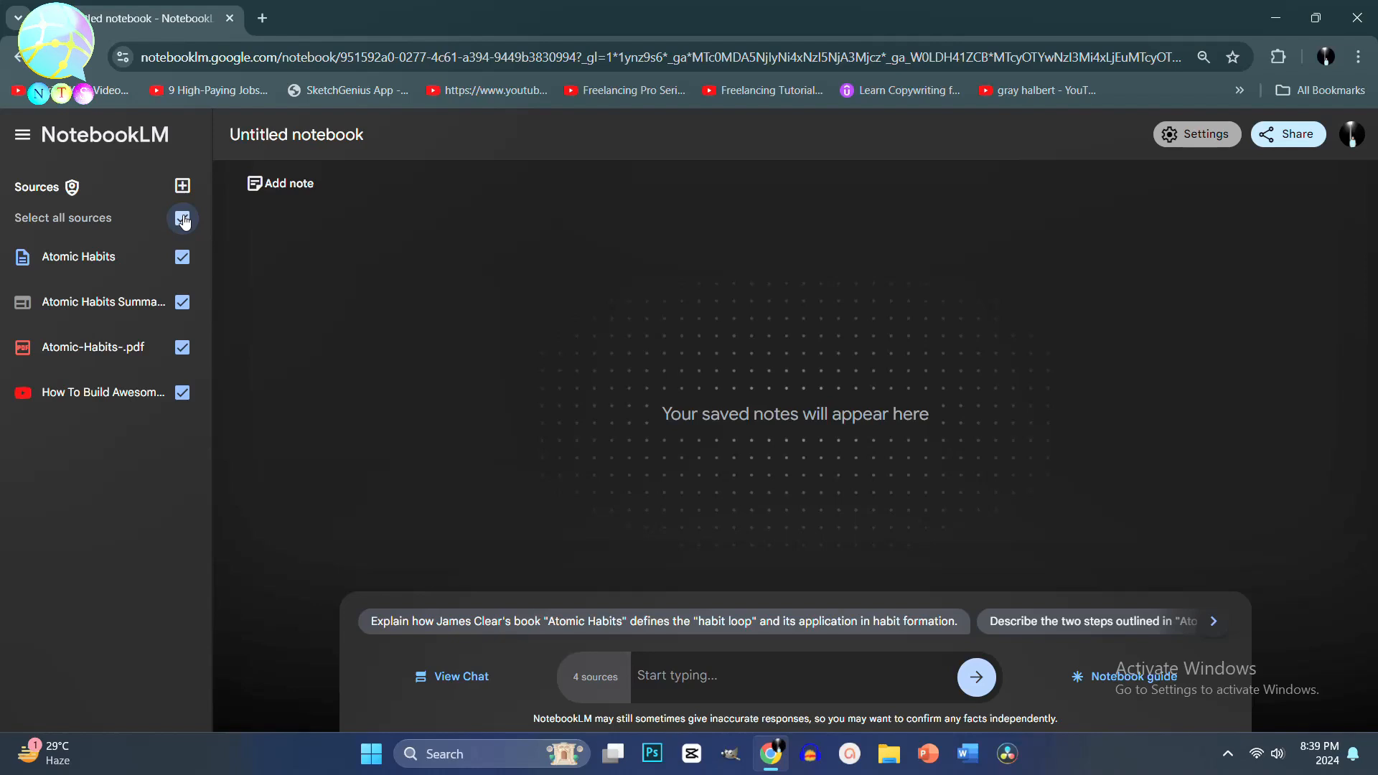
pyautogui.click(190, 228)
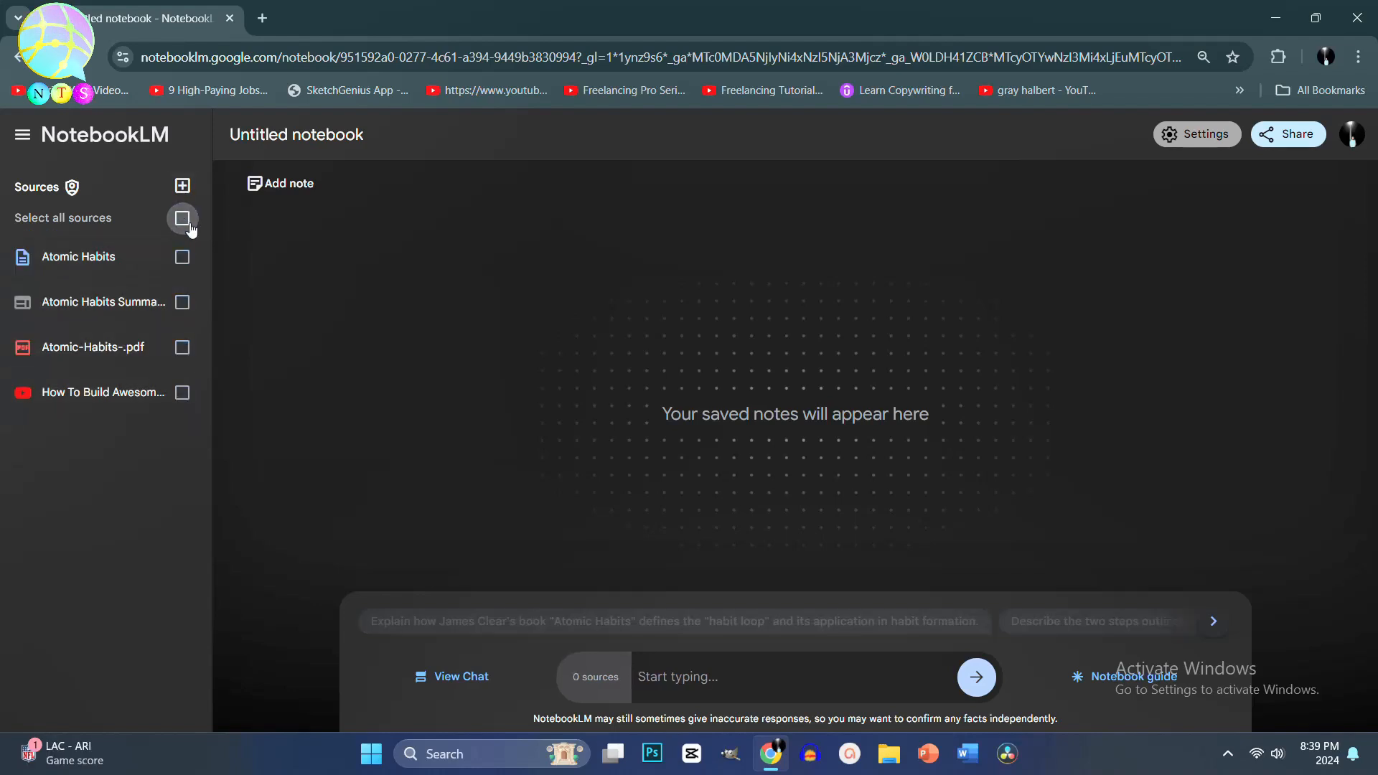
pyautogui.click(181, 394)
# Send the chat prompt "give me the key points" for the selected YouTube source.
pyautogui.click(775, 682)
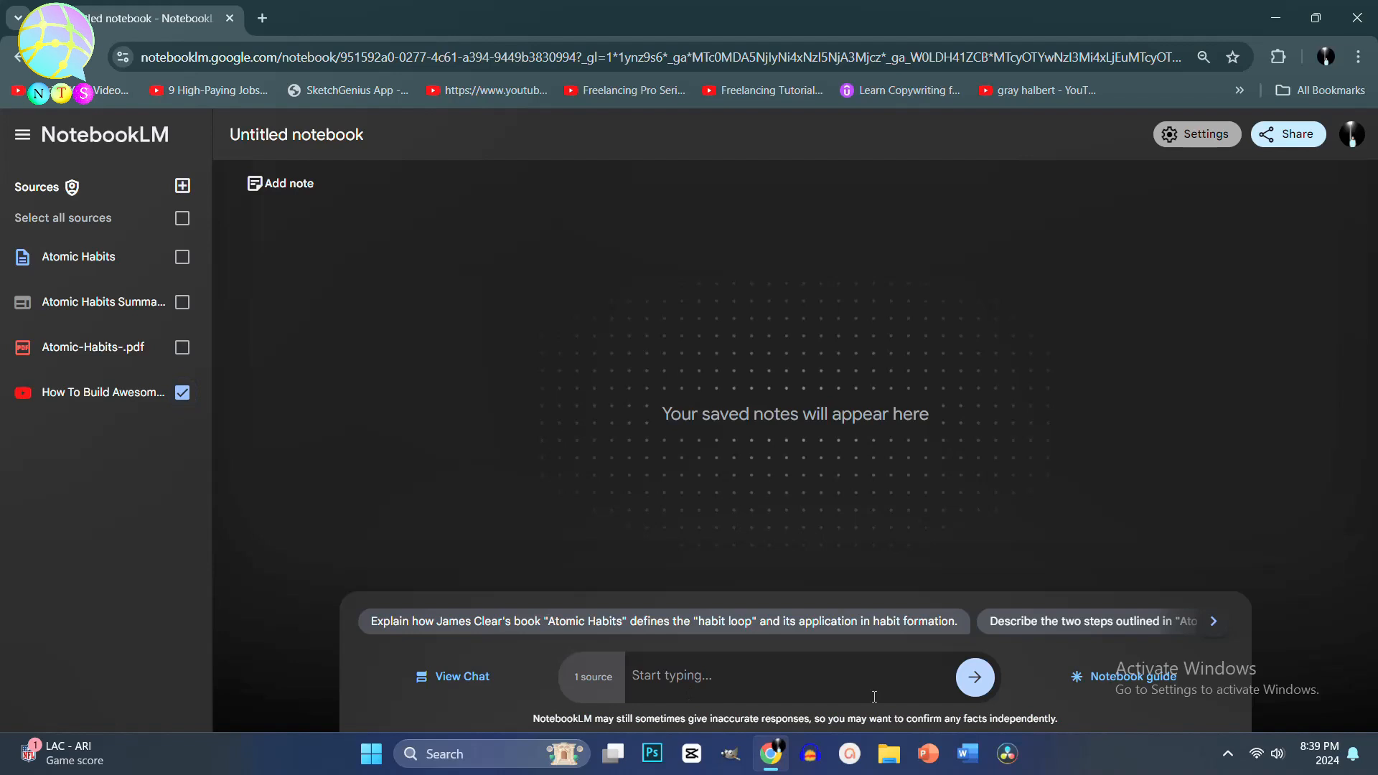
pyautogui.write('g')
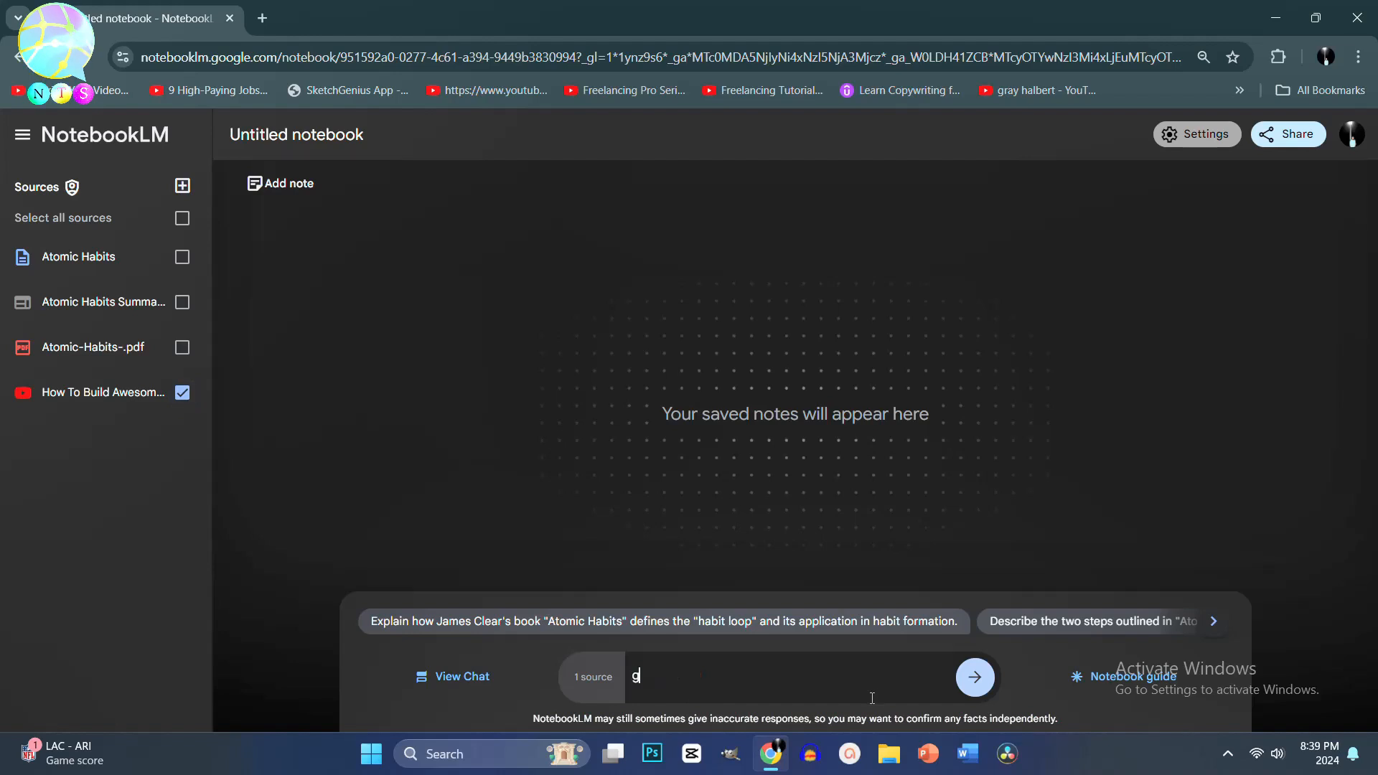
pyautogui.write('ive me t')
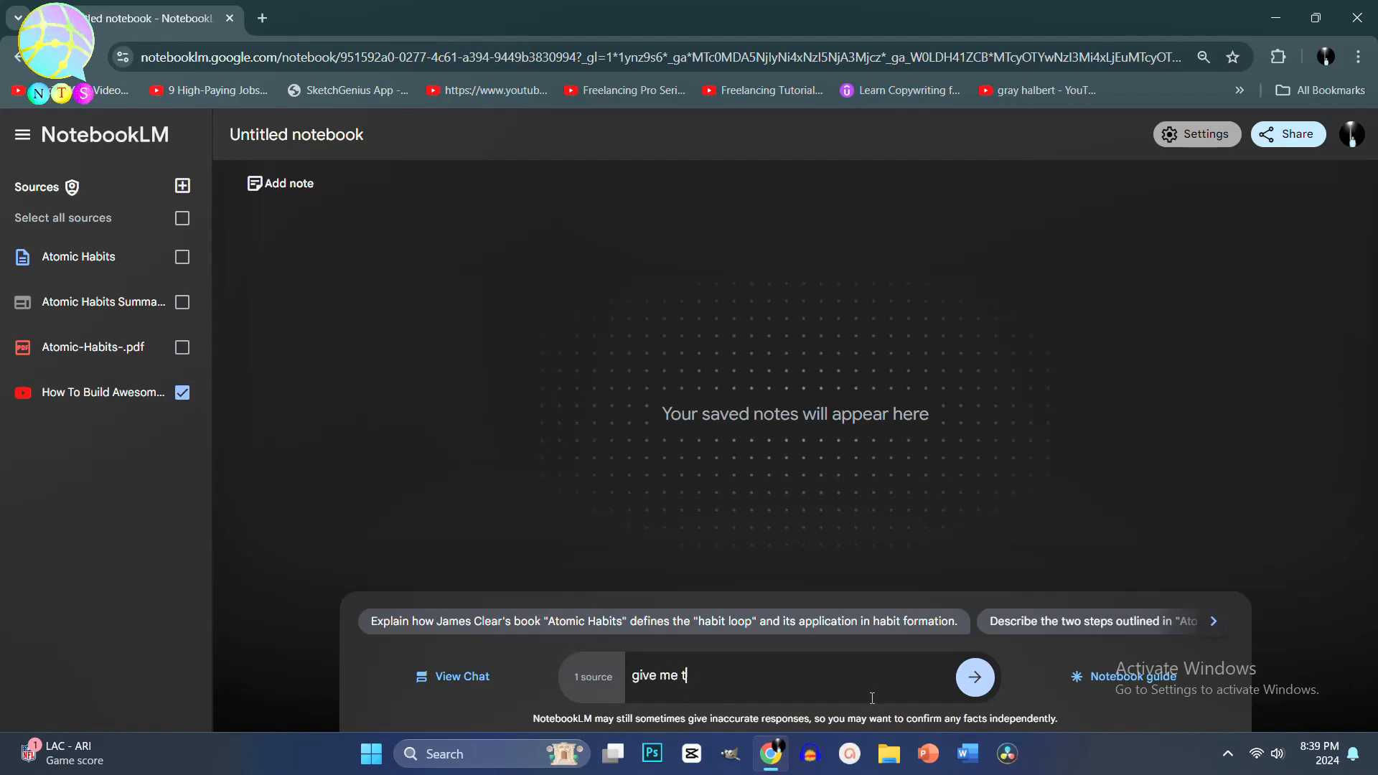
pyautogui.write('he key po')
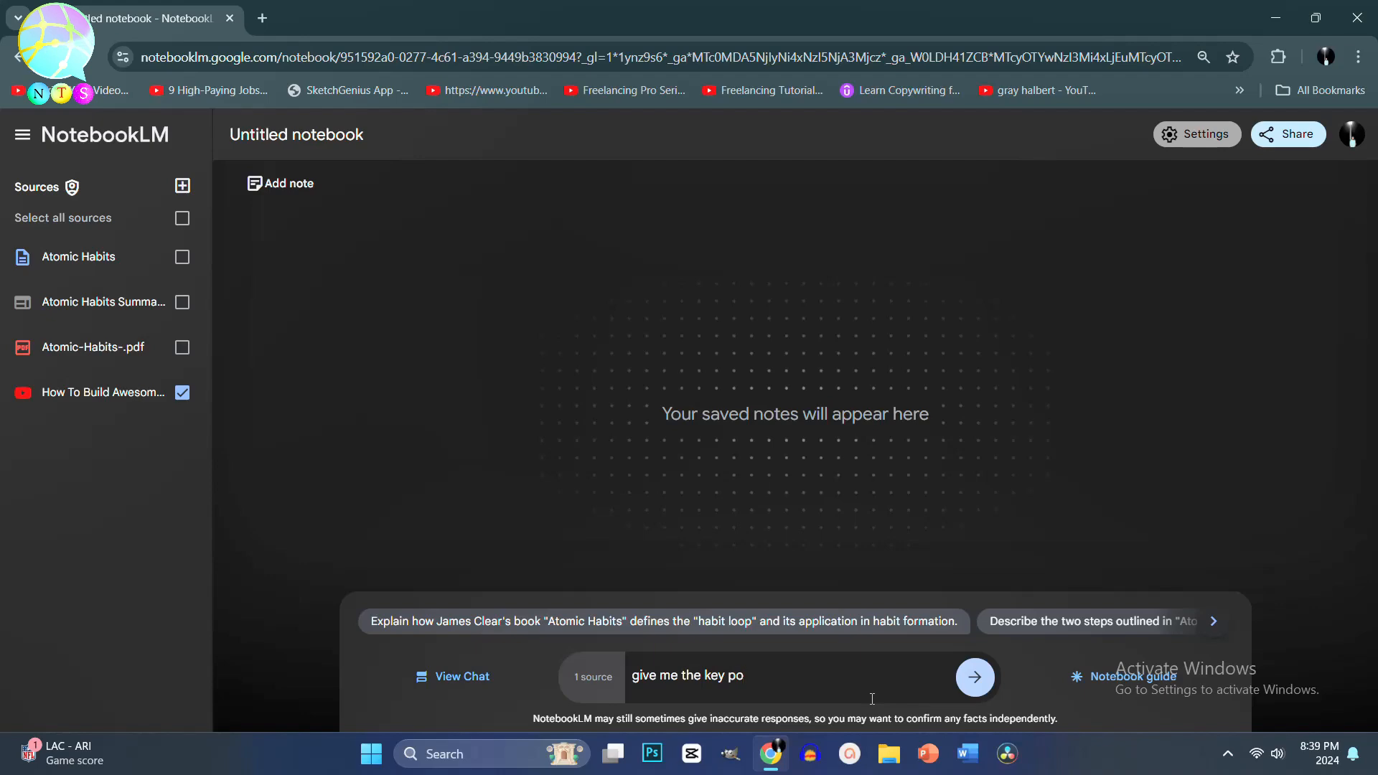
pyautogui.write('ints')
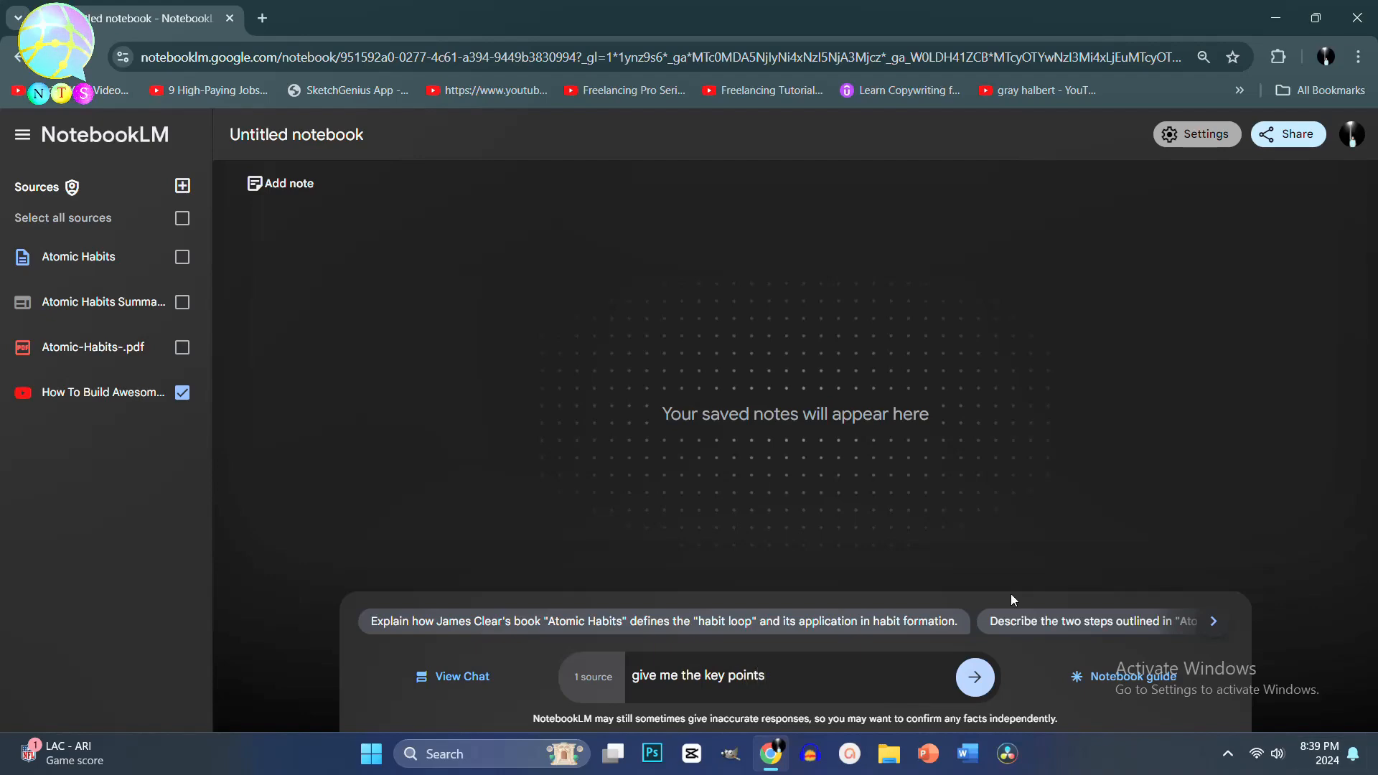
pyautogui.click(976, 678)
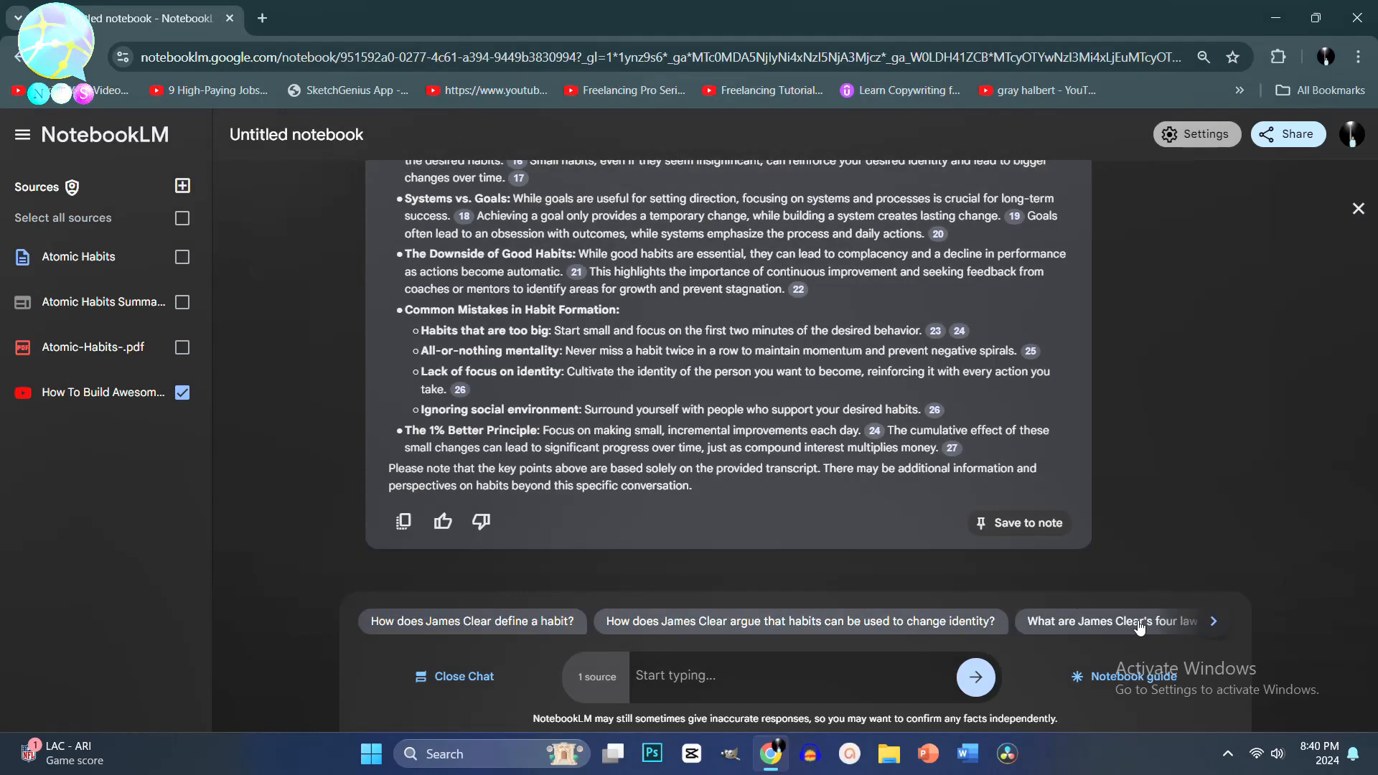
# Save the chat response with the YouTube video's key points as a note.
pyautogui.click(1025, 537)
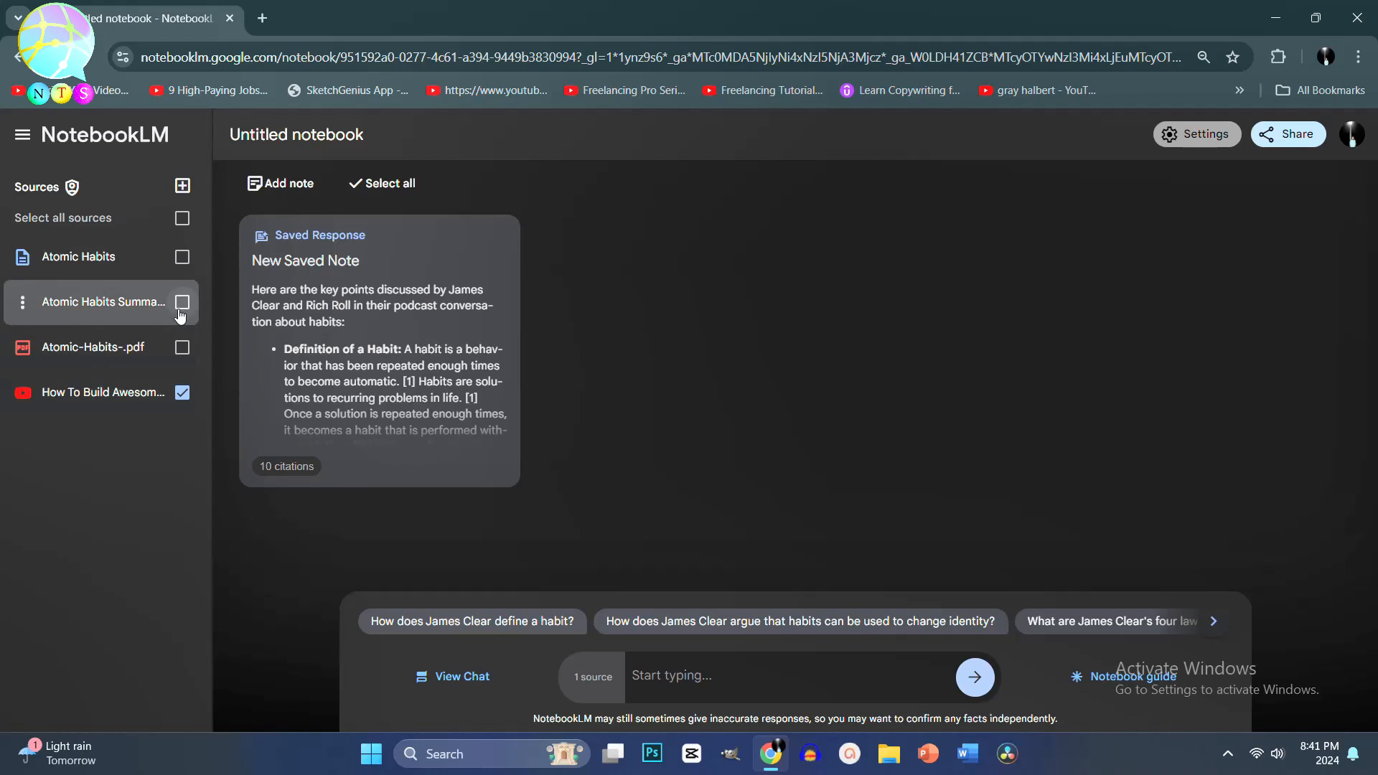
# Select only the Atomic Habits document source and send the chat prompt "what is the habit building process?".
pyautogui.click(182, 257)
pyautogui.click(182, 393)
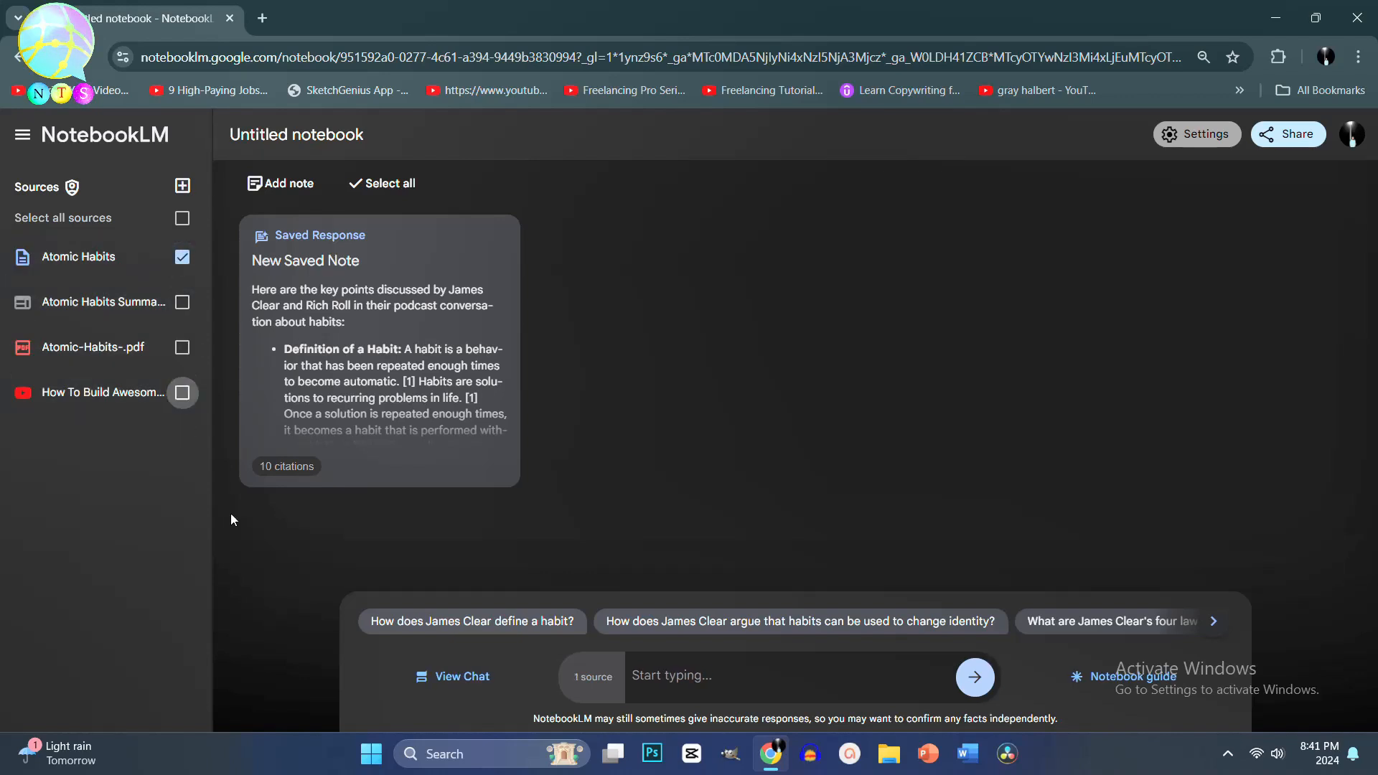
pyautogui.click(672, 679)
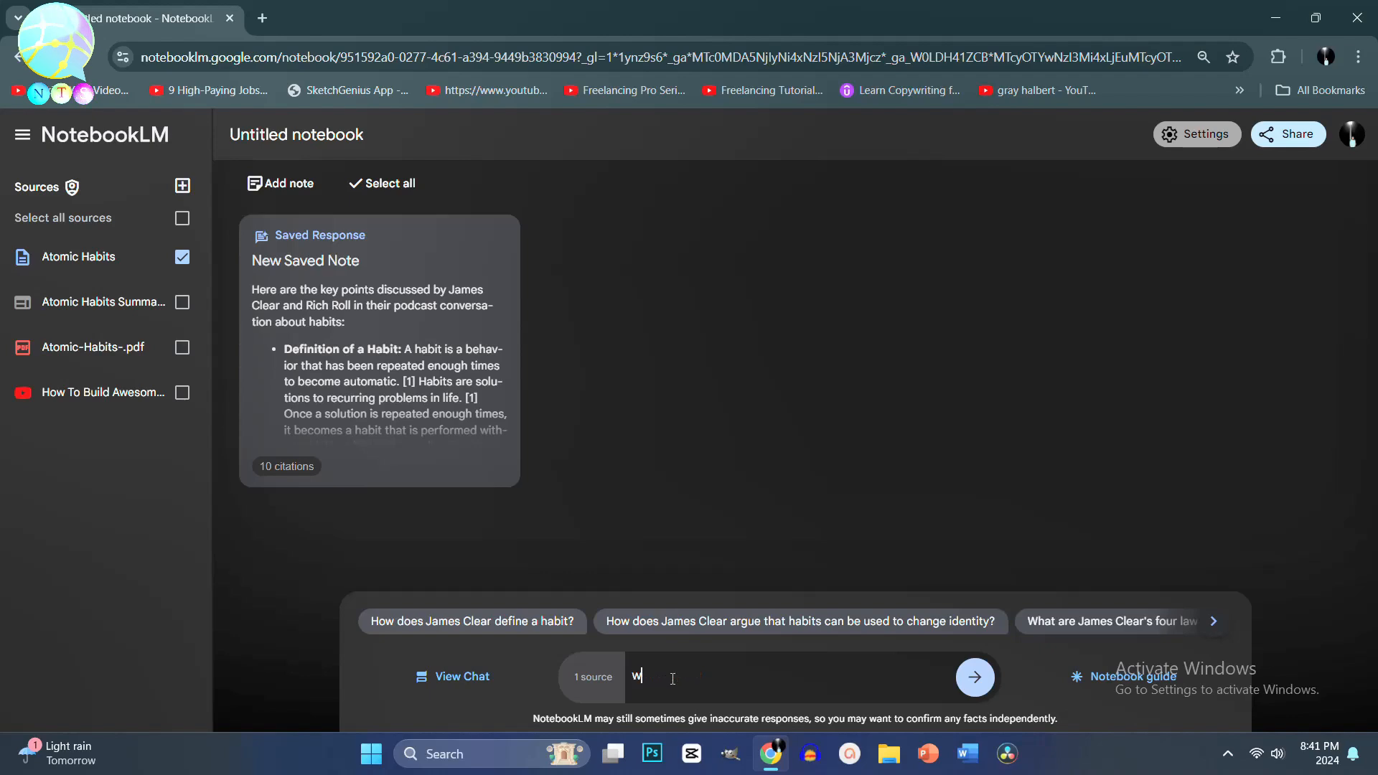
pyautogui.write('what is the habit building process?')
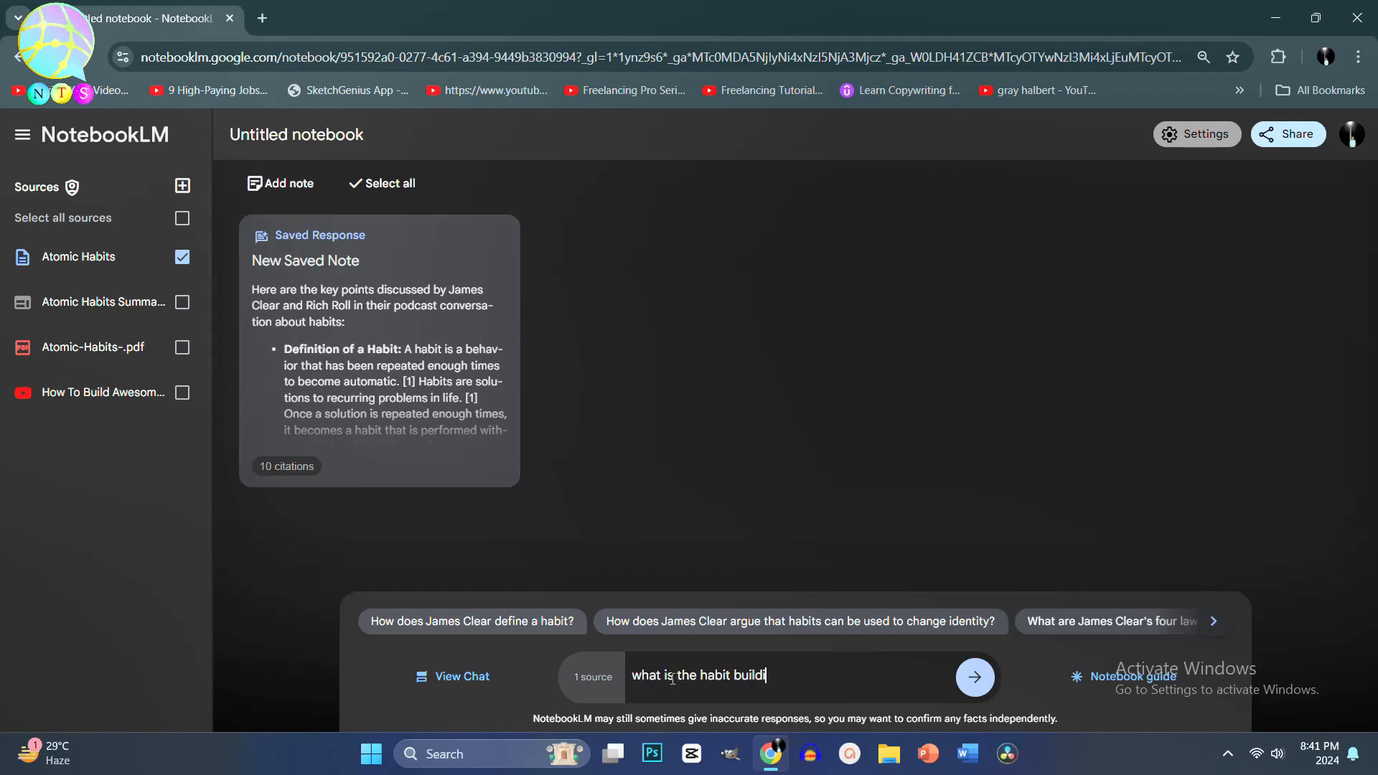
pyautogui.click(975, 676)
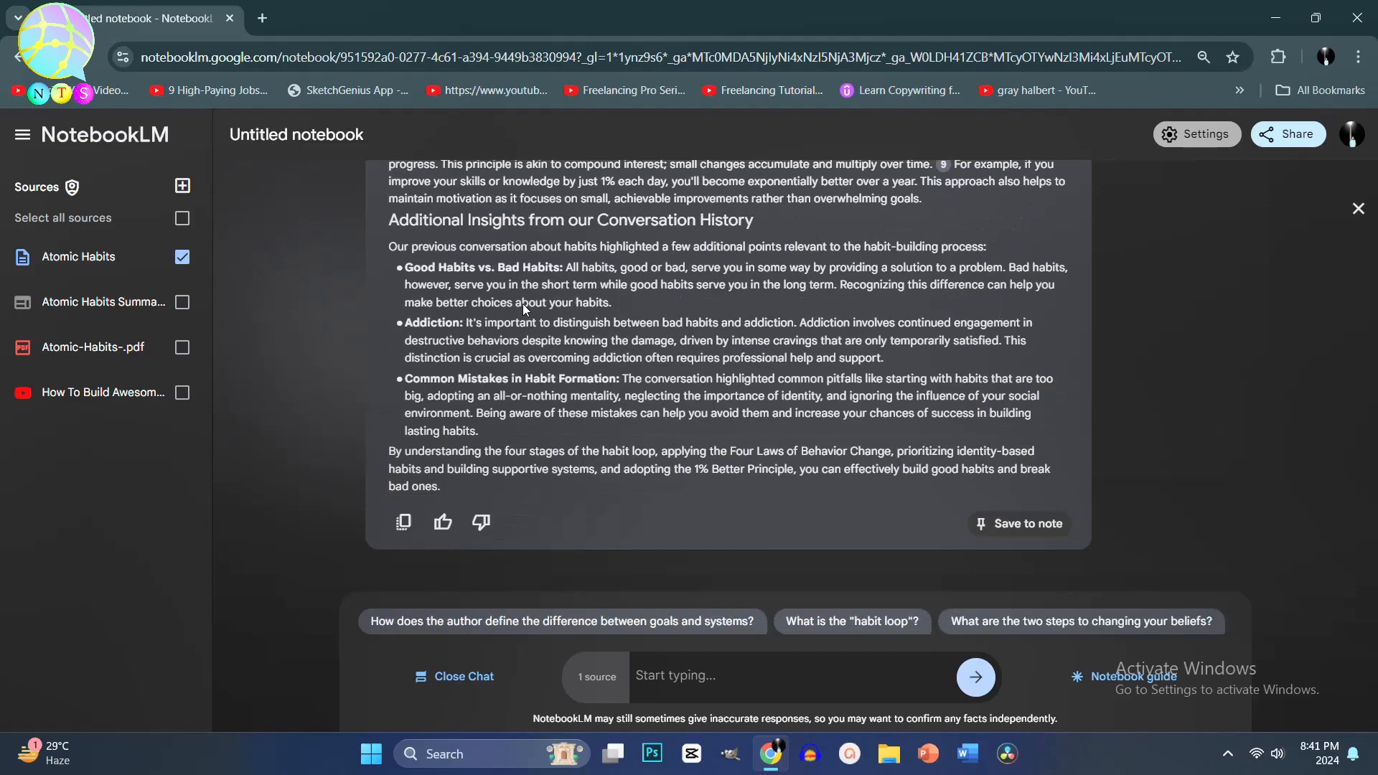
# Review the response about the habit building process and save it as a note.
pyautogui.scroll(15, 683, 386)
pyautogui.scroll(4, 683, 385)
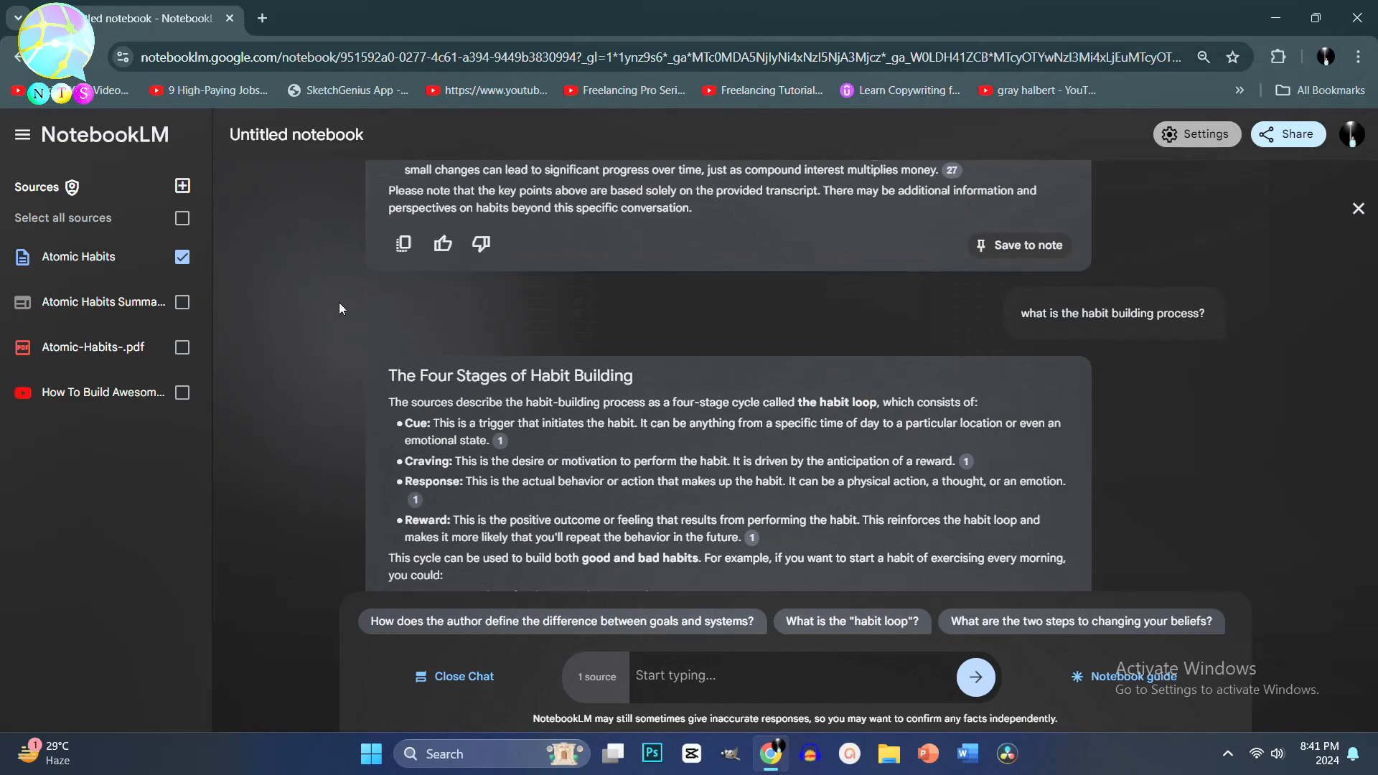
pyautogui.scroll(-3, 529, 367)
pyautogui.scroll(-15, 529, 367)
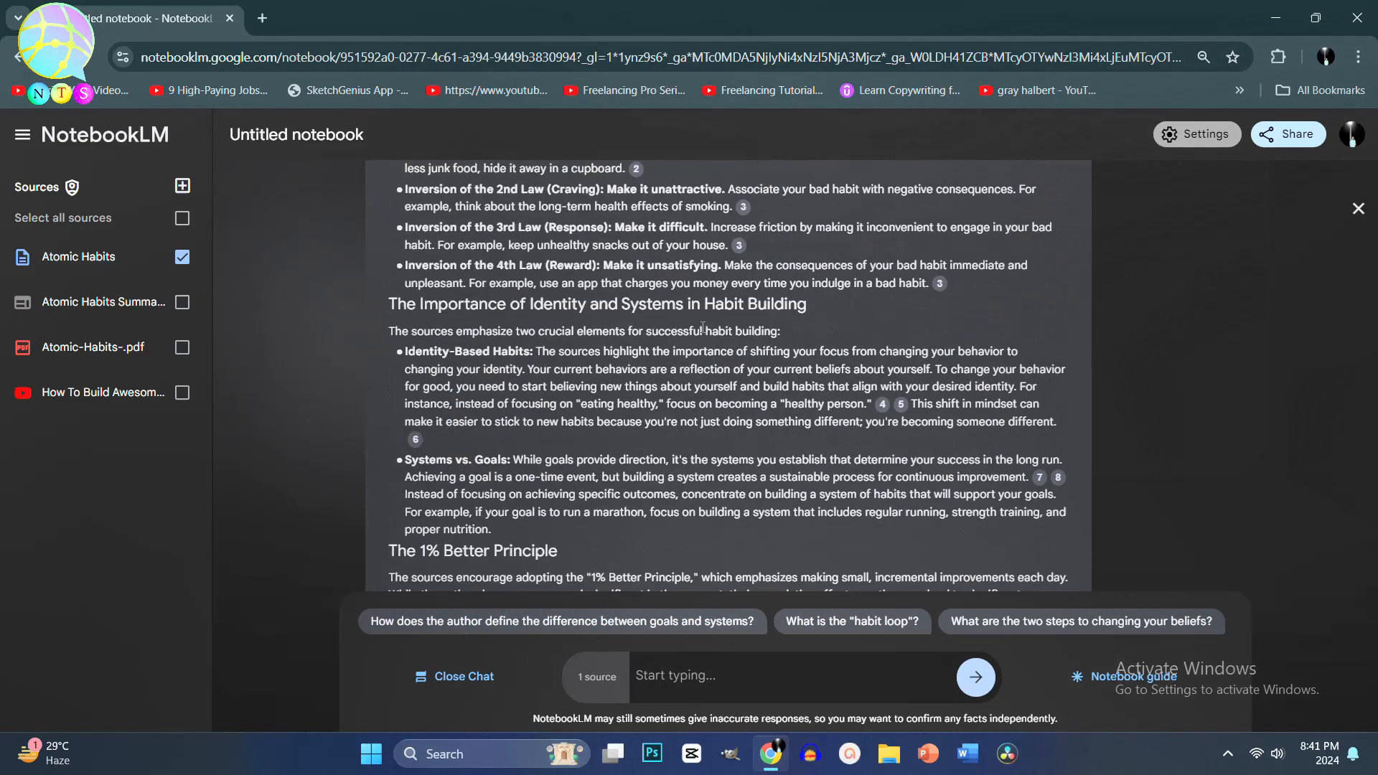
pyautogui.click(1027, 524)
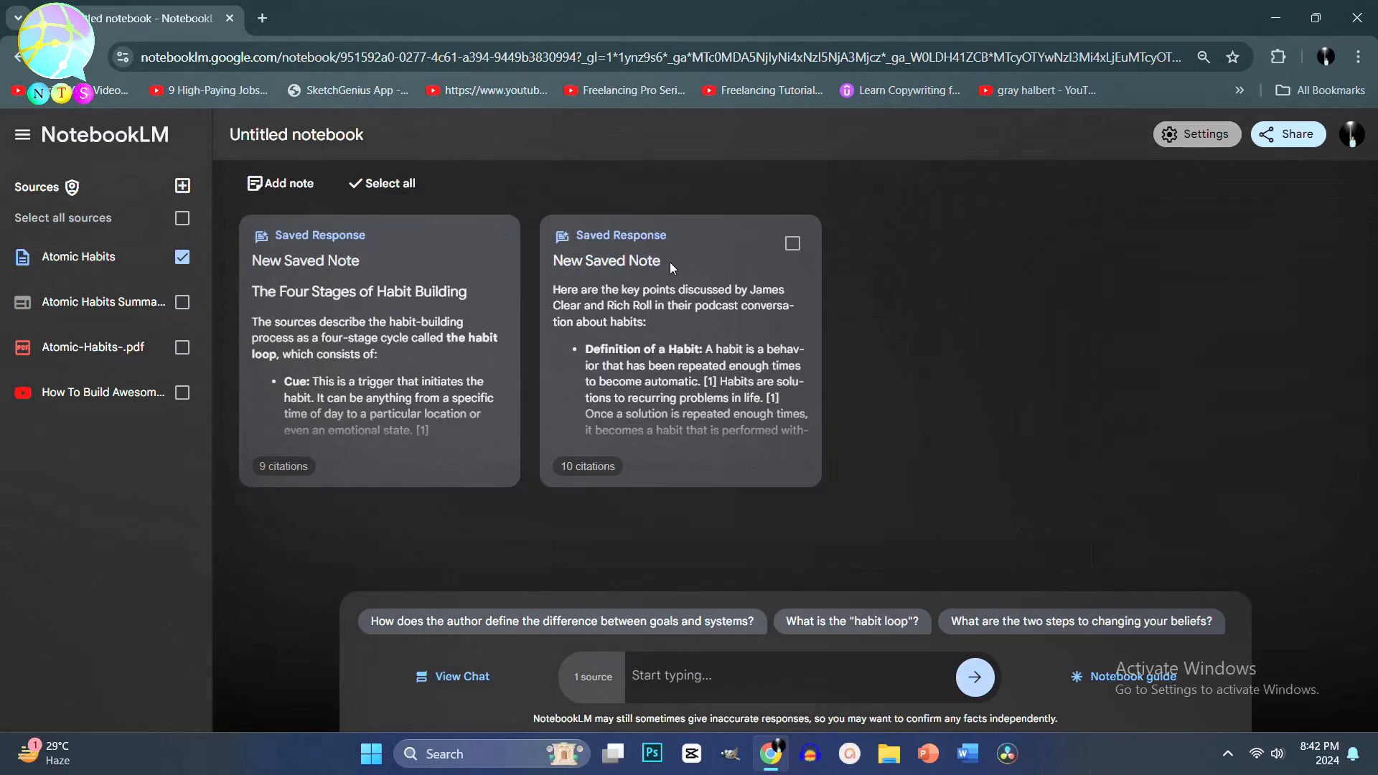